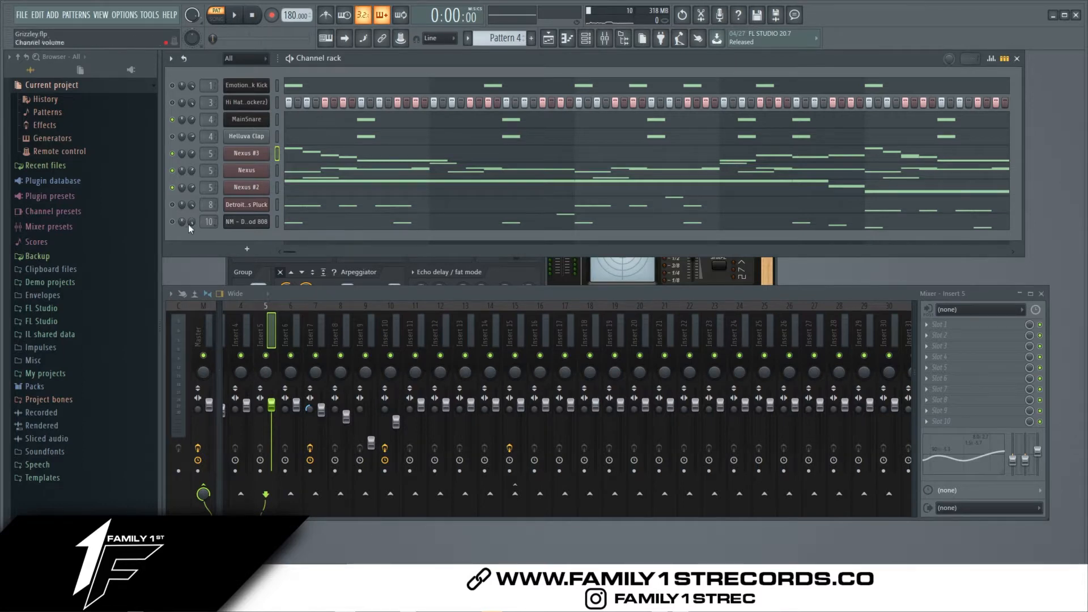
# Step: Unmute all channels and play Pattern 4, muting the Detroit Bass Pluck channel during playback
pyautogui.moveTo(173, 221); pyautogui.dragTo(173, 204)
pyautogui.moveTo(179, 138); pyautogui.dragTo(178, 103)
pyautogui.press('space')
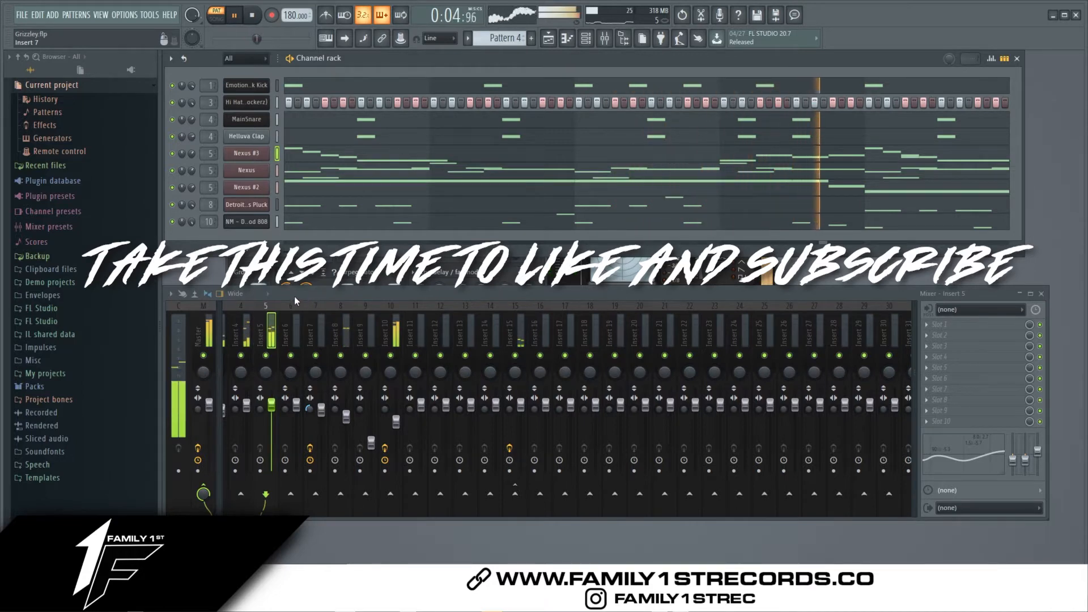
pyautogui.click(172, 204)
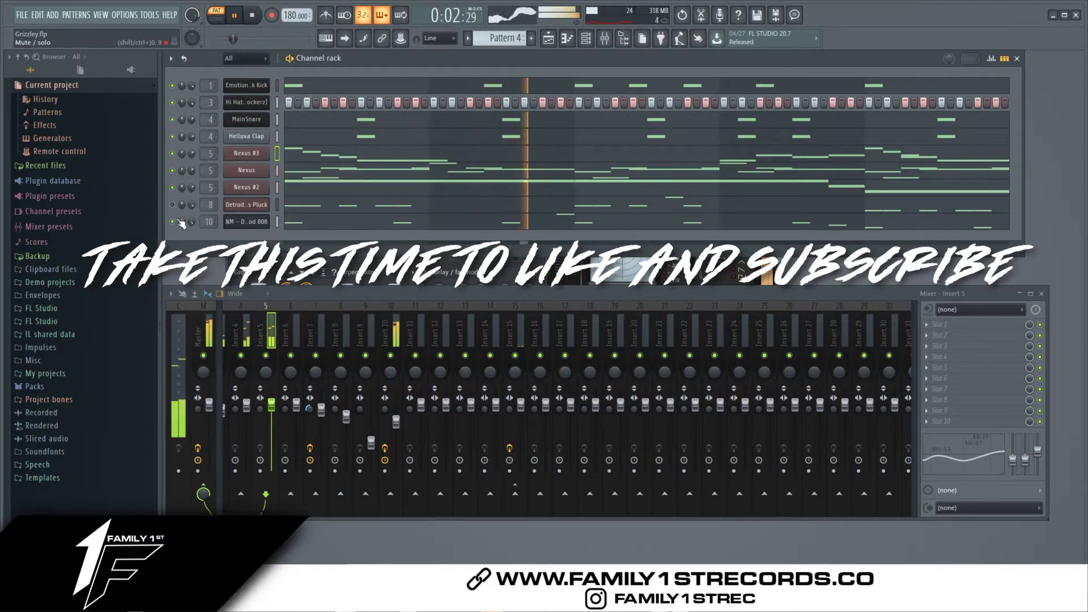
pyautogui.press('space')
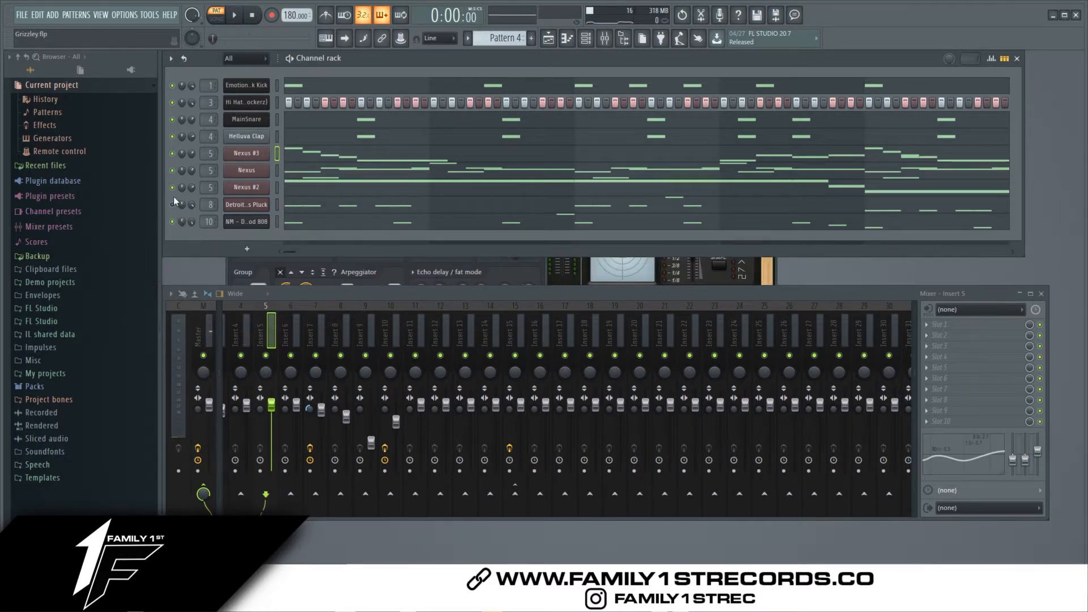
# Step: Solo the three Nexus channels so the drums, Detroit Bass Pluck and 808 are muted
pyautogui.rightClick(172, 153)
pyautogui.rightClick(172, 137)
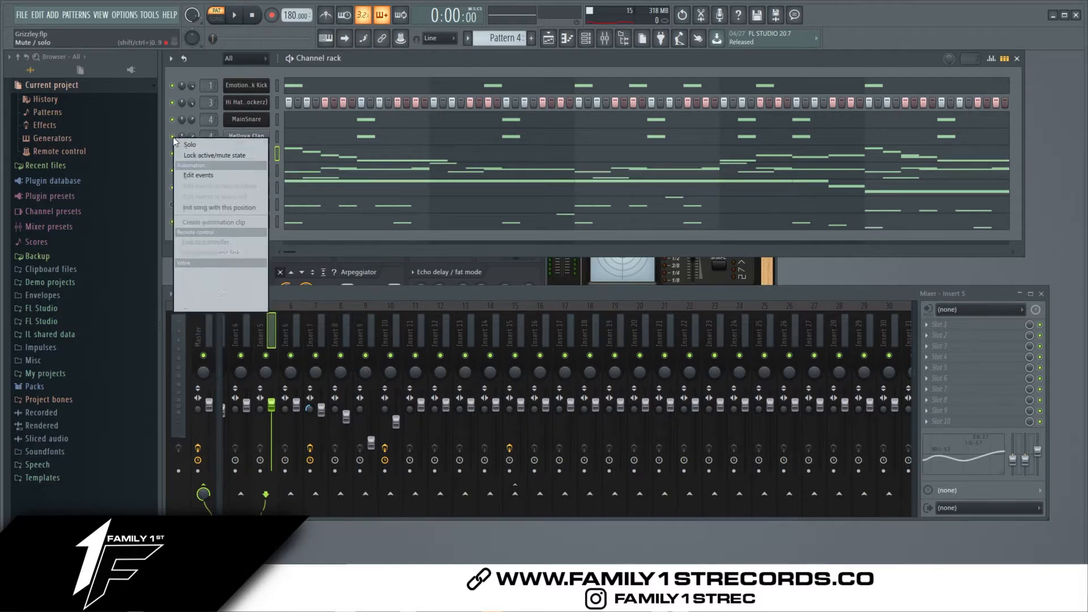
pyautogui.click(185, 144)
pyautogui.rightClick(172, 155)
pyautogui.click(181, 163)
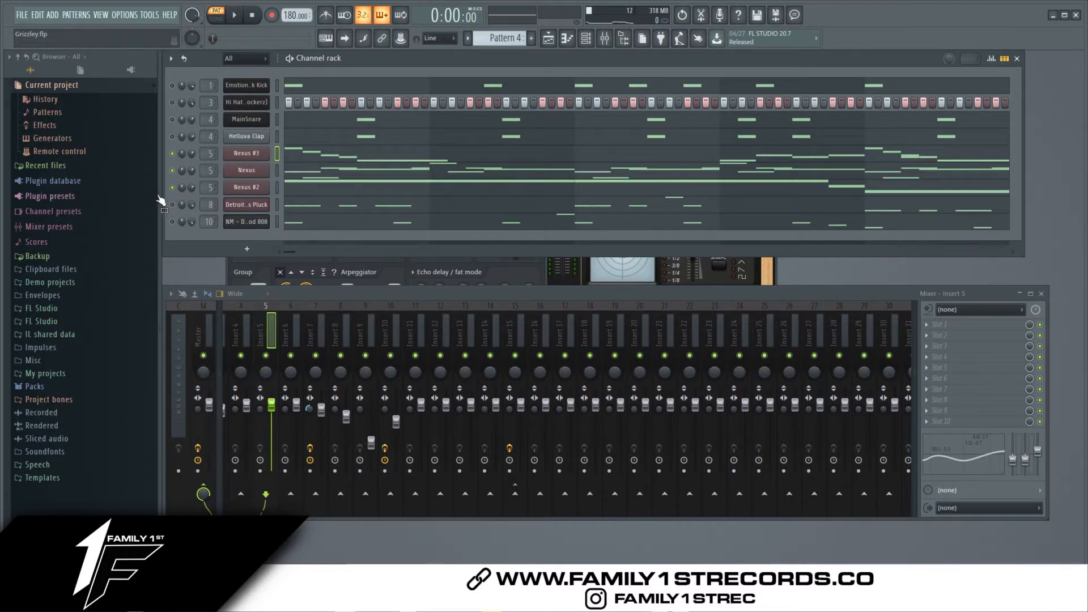
# Step: Briefly preview the Nexus melody in its piano roll and solo the Nexus channel in the Channel rack
pyautogui.click(321, 180)
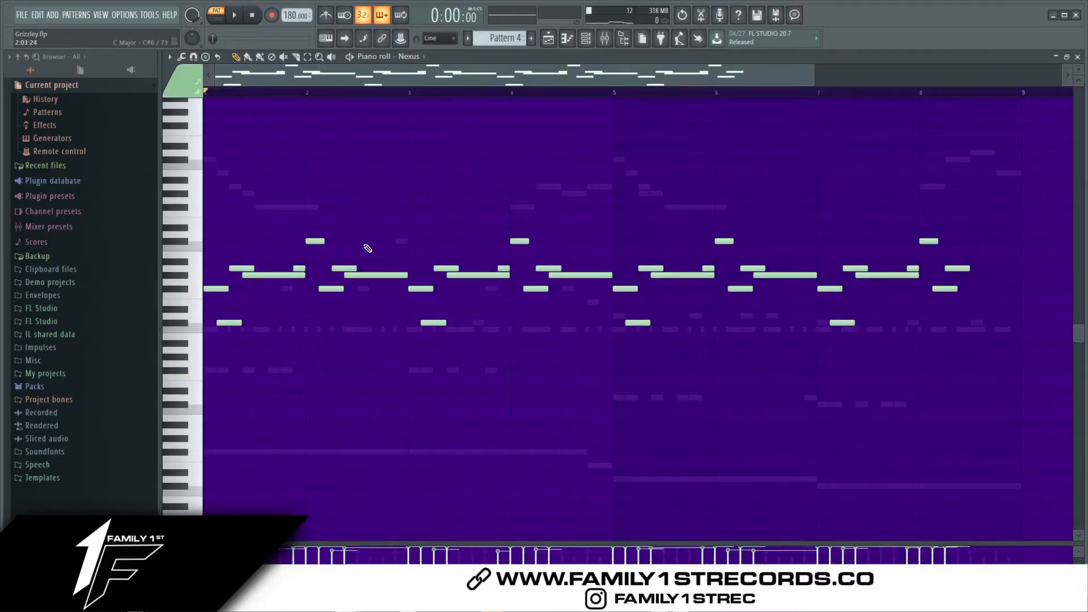
pyautogui.press('space')
pyautogui.press('space')
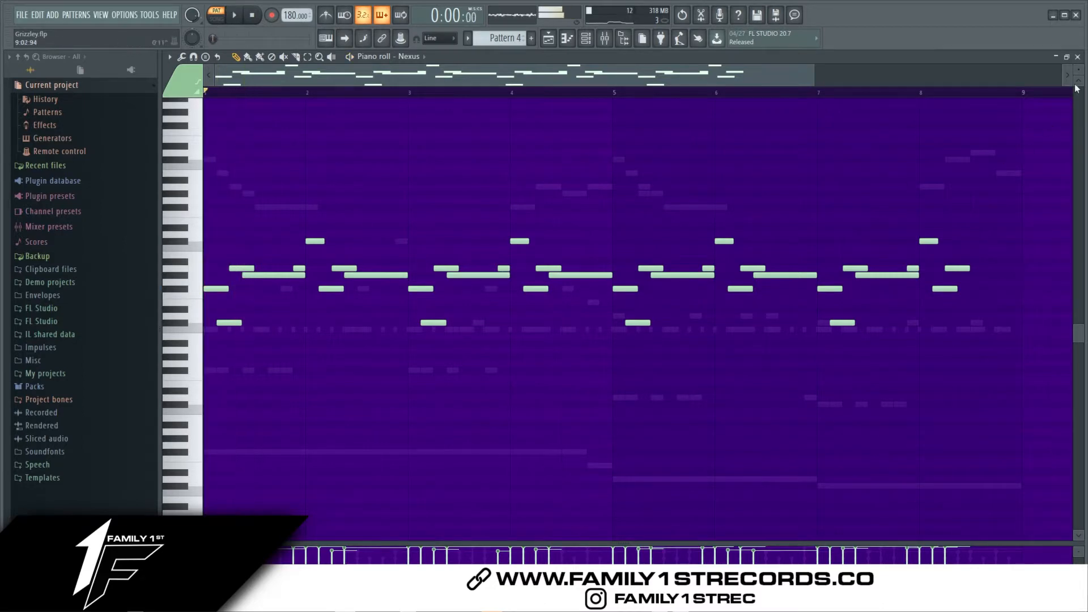
pyautogui.click(1078, 57)
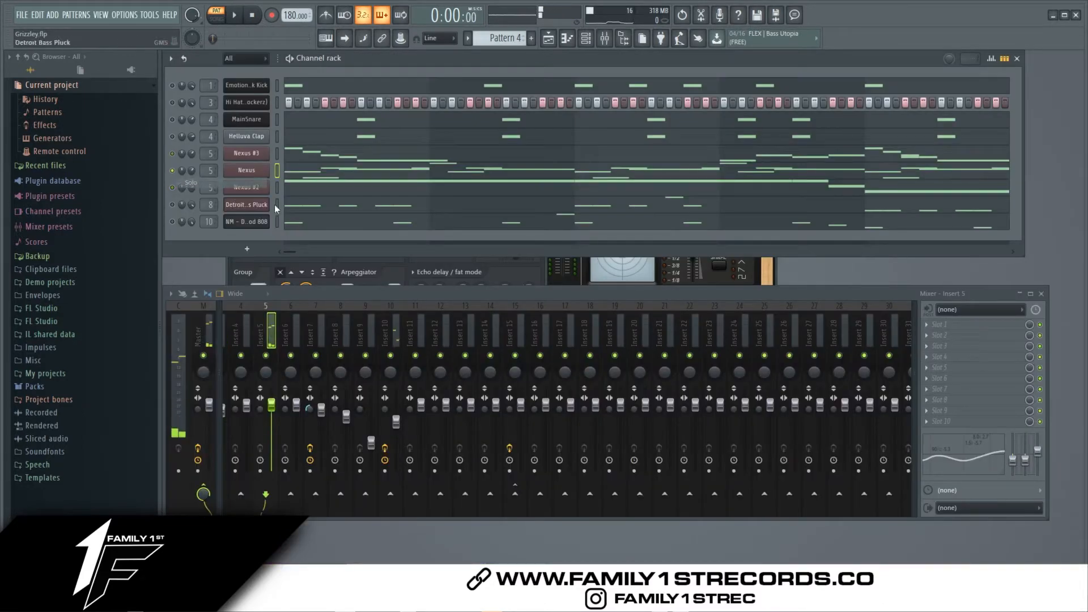
# Step: Play the soloed Nexus melody through in its piano roll
pyautogui.press('space')
pyautogui.click(418, 179)
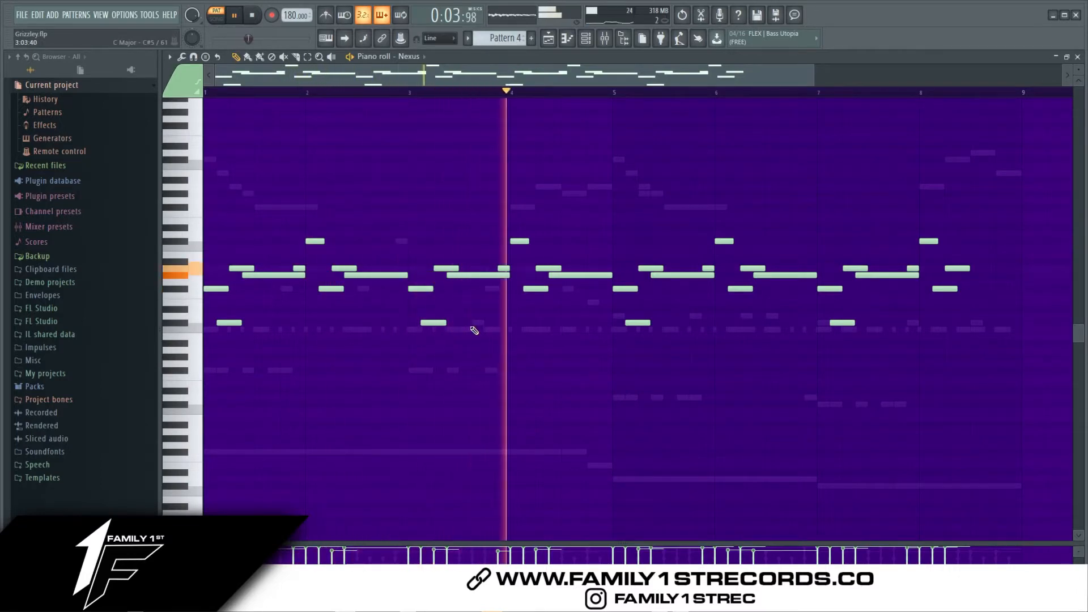
pyautogui.scroll(-1, 402, 393)
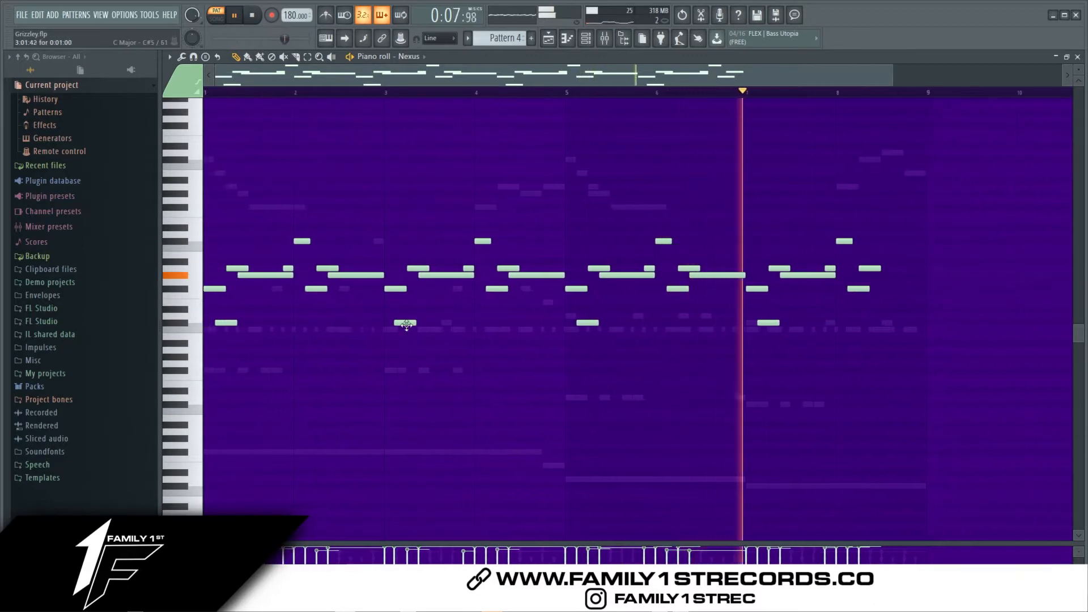
pyautogui.scroll(2, 425, 356)
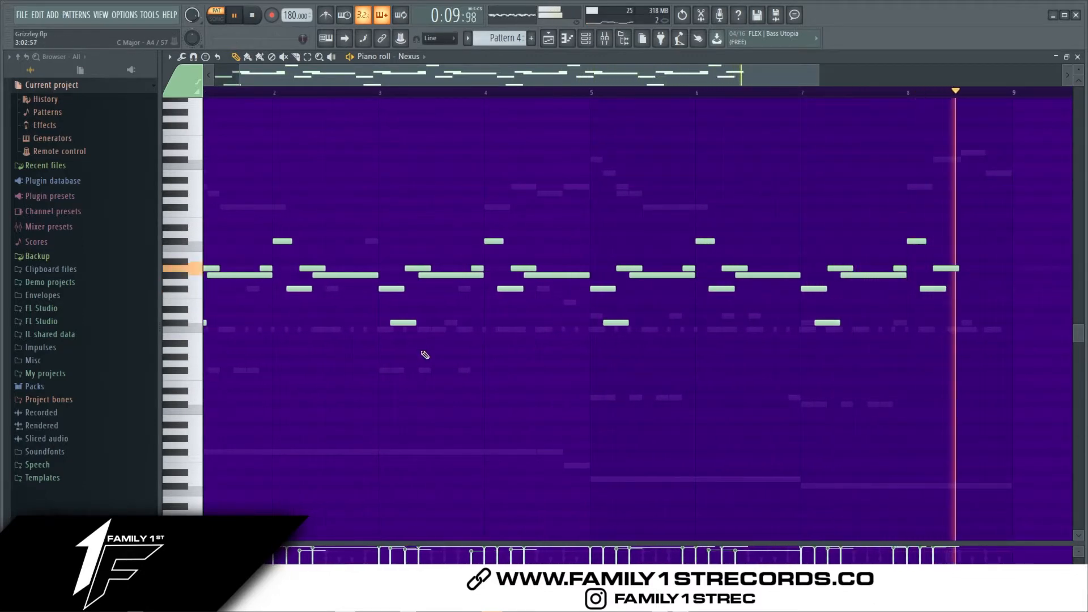
pyautogui.press('space')
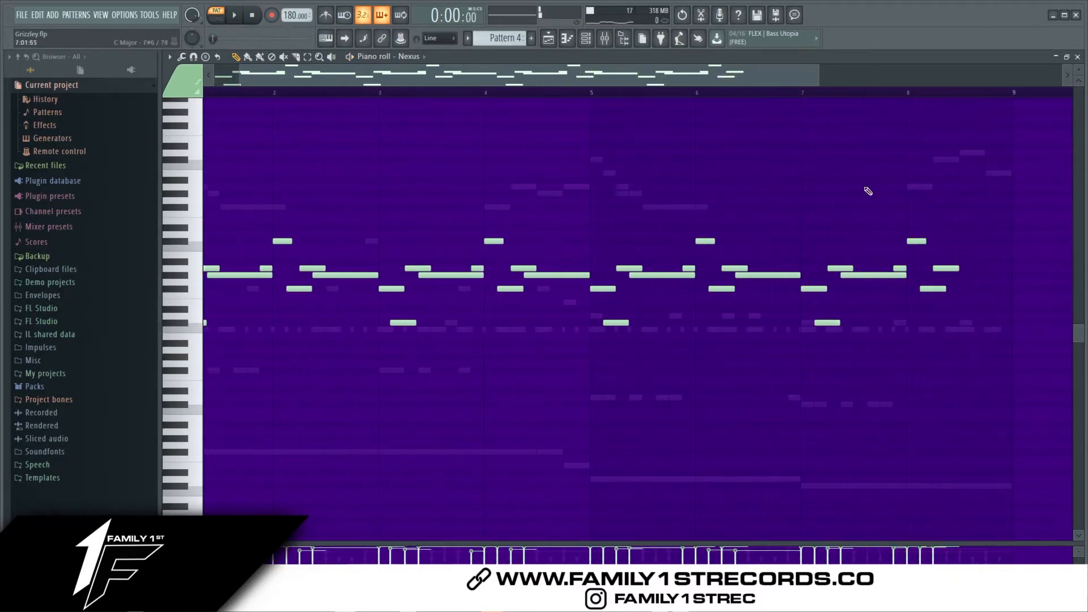
# Step: Draw short Nexus notes on each beat of bars 9 and 10: F#5, A5, G#5, A5, C#6, A5, G#5, A5
pyautogui.moveTo(1079, 69); pyautogui.dragTo(1079, 85)
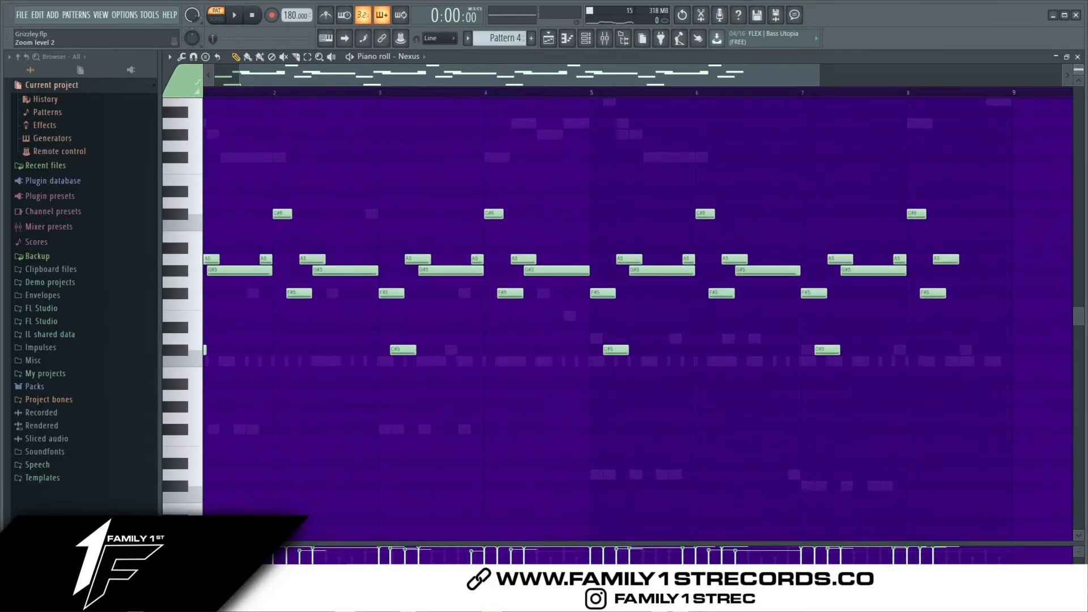
pyautogui.moveTo(754, 80); pyautogui.dragTo(680, 80)
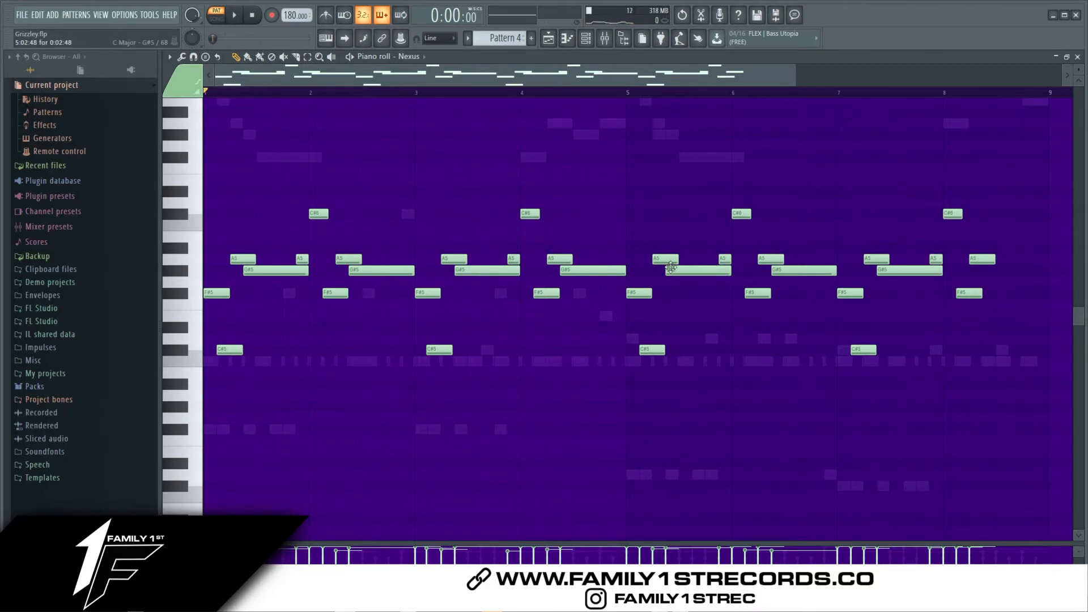
pyautogui.keyDown('ctrl'); pyautogui.scroll(-2, 515, 314); pyautogui.keyUp('ctrl')
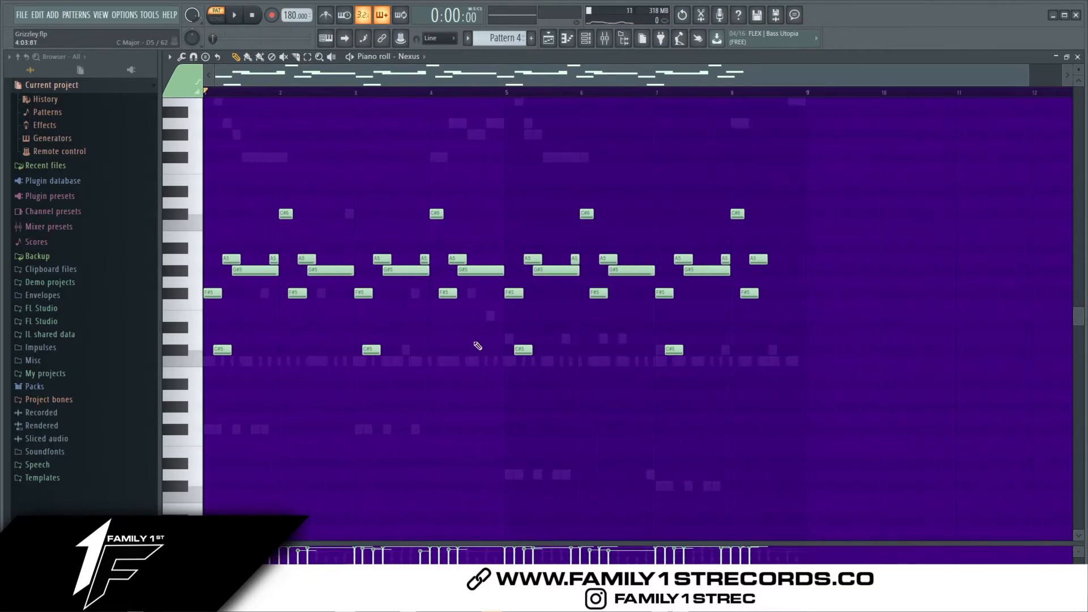
pyautogui.scroll(1, 231, 423)
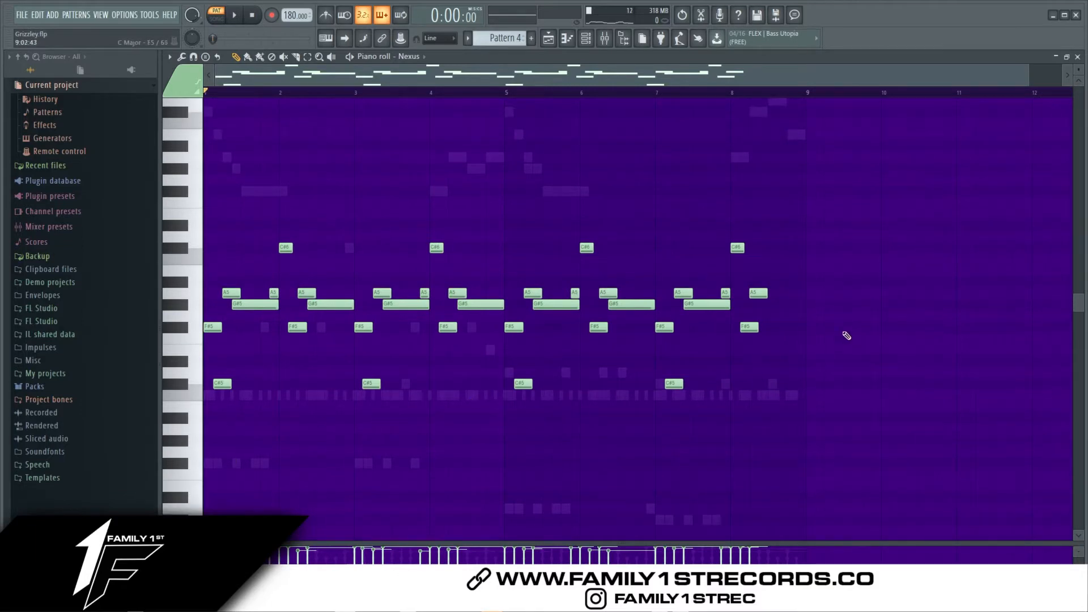
pyautogui.click(810, 327)
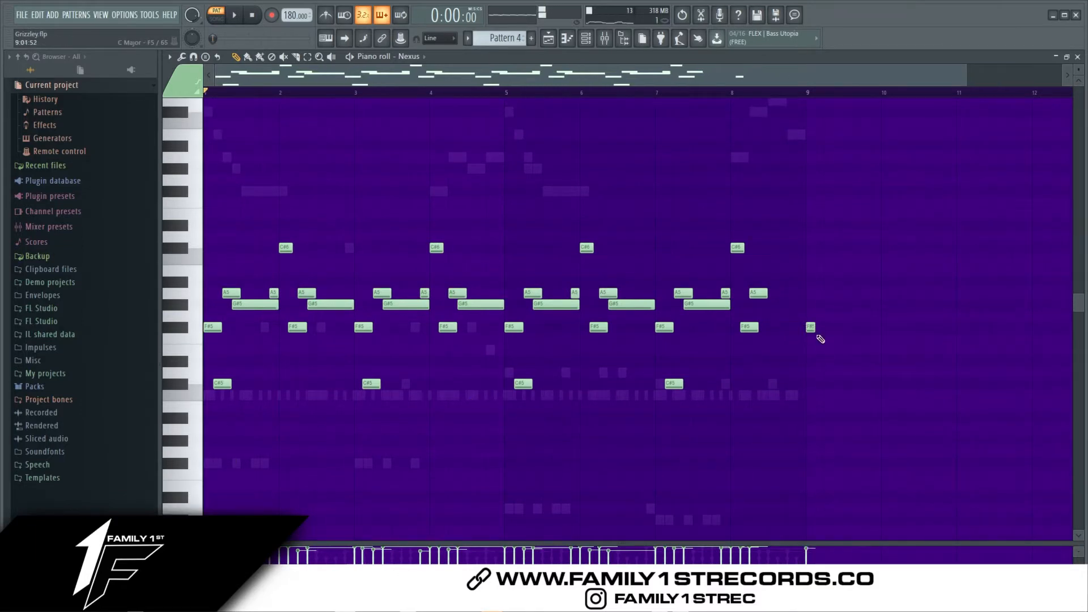
pyautogui.click(825, 293)
pyautogui.click(844, 328)
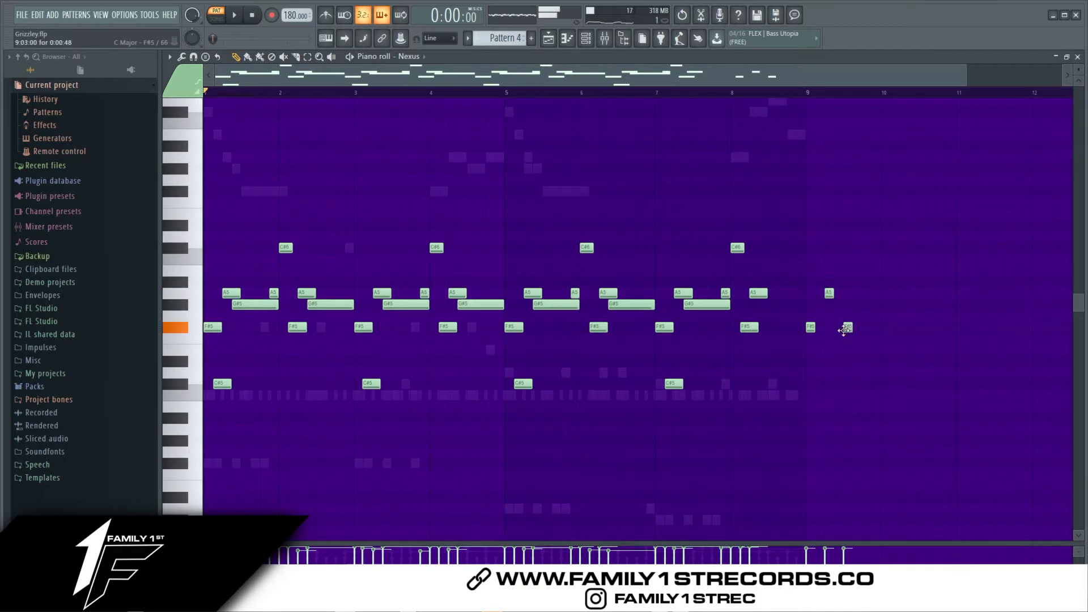
pyautogui.moveTo(845, 336); pyautogui.dragTo(886, 248)
pyautogui.click(900, 293)
pyautogui.moveTo(907, 304); pyautogui.dragTo(941, 293)
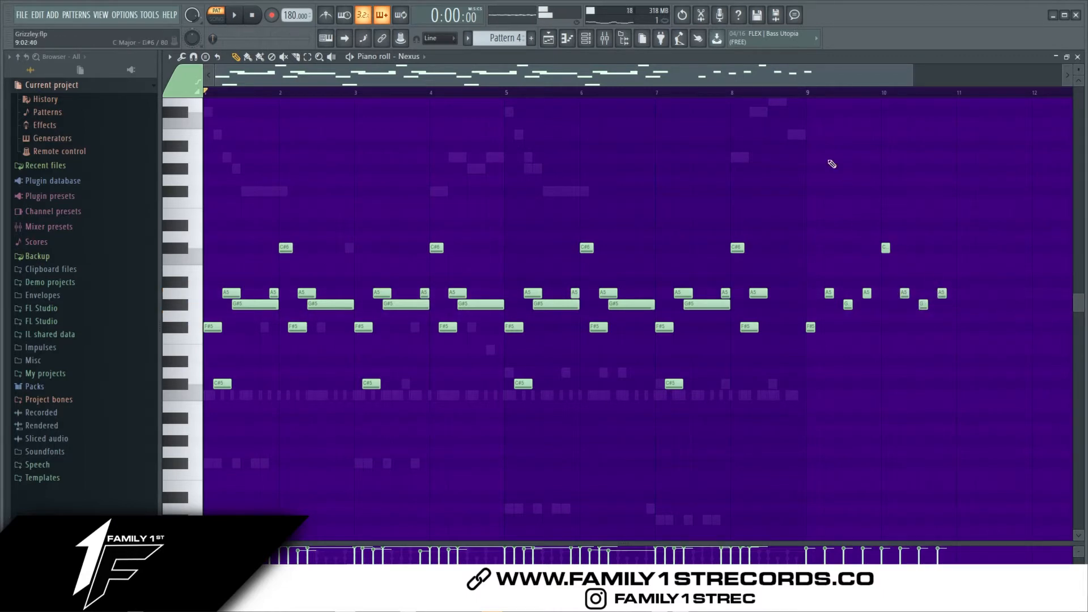
# Step: Set a time selection over bars 9 and 10 and play the new notes looped with the metronome on
pyautogui.moveTo(815, 98); pyautogui.dragTo(964, 117)
pyautogui.press('space')
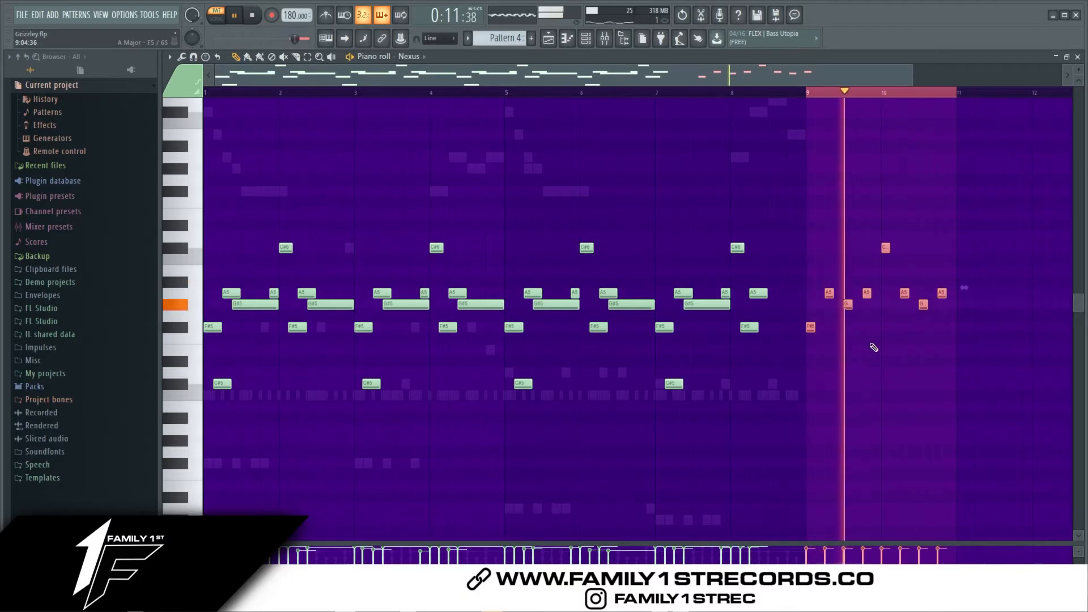
pyautogui.press('space')
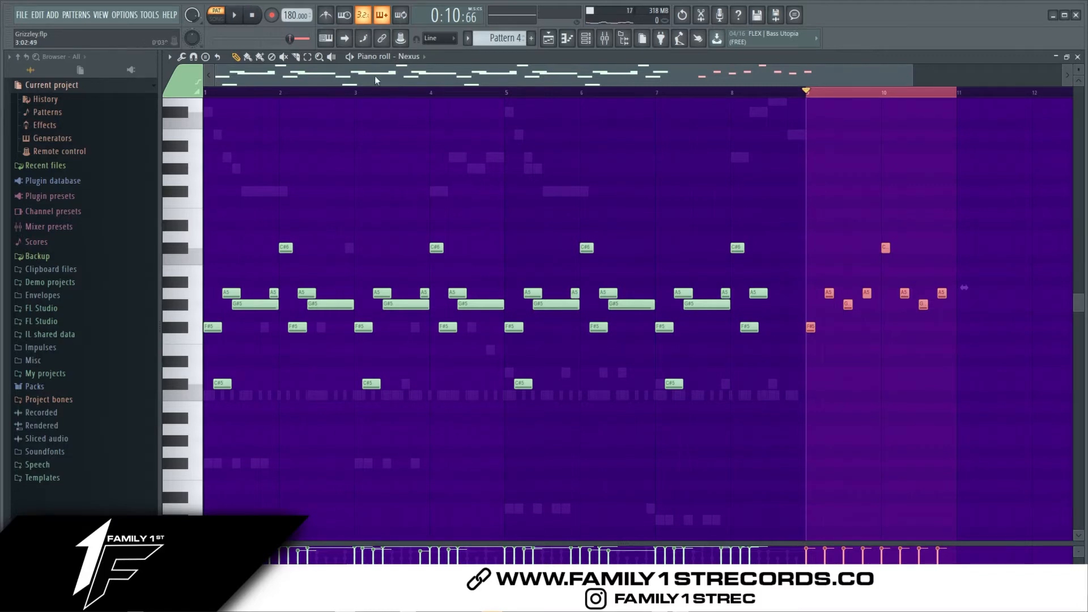
pyautogui.click(237, 15)
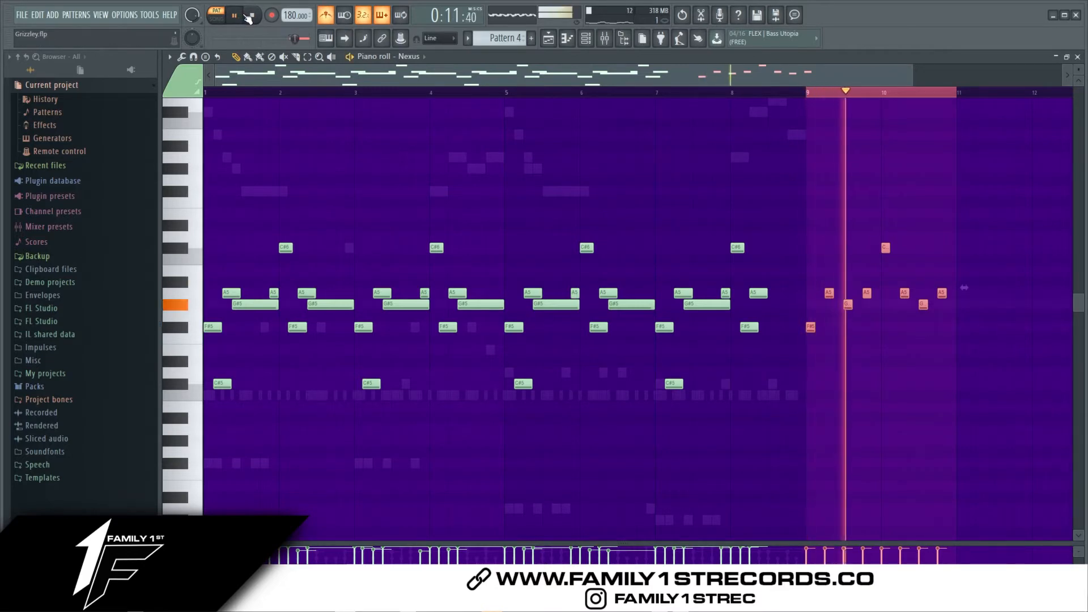
pyautogui.click(253, 16)
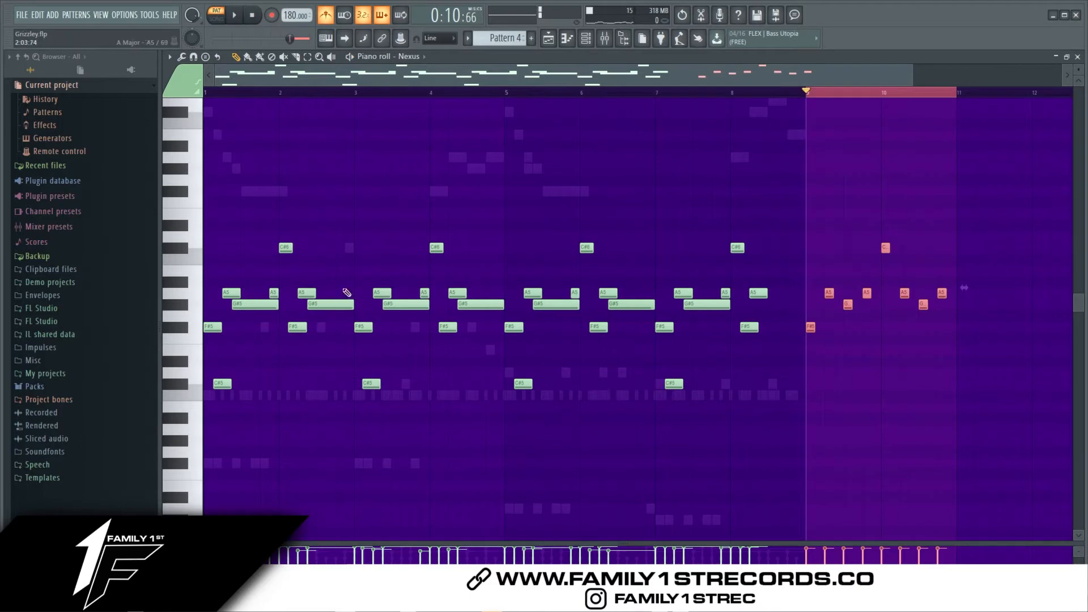
# Step: Add a short C#5 note half a beat after the F#5 that starts bar 9, and play the loop
pyautogui.click(818, 374)
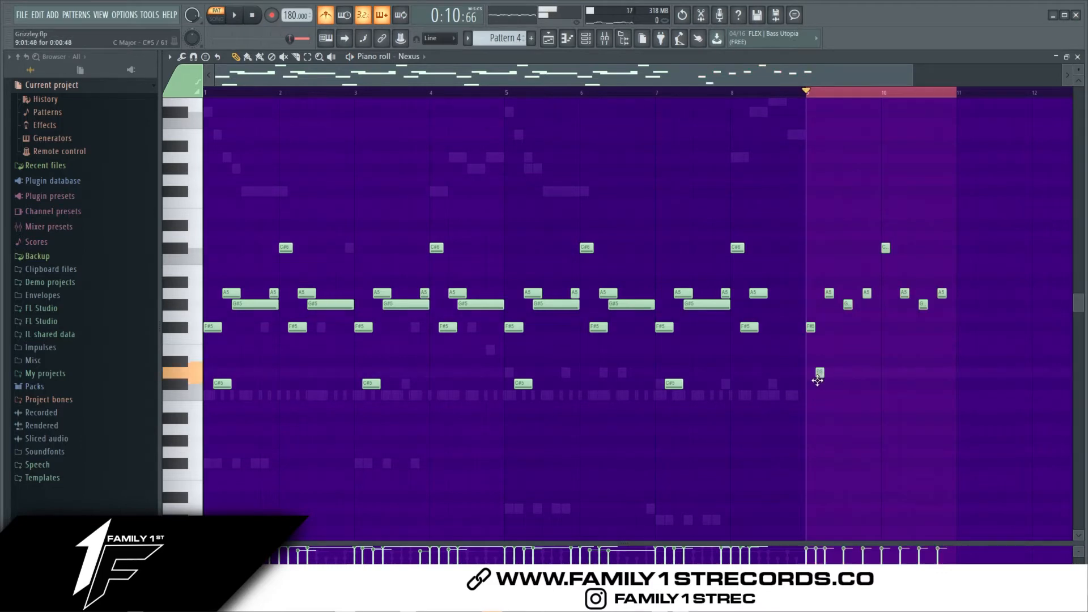
pyautogui.moveTo(819, 378); pyautogui.dragTo(820, 390)
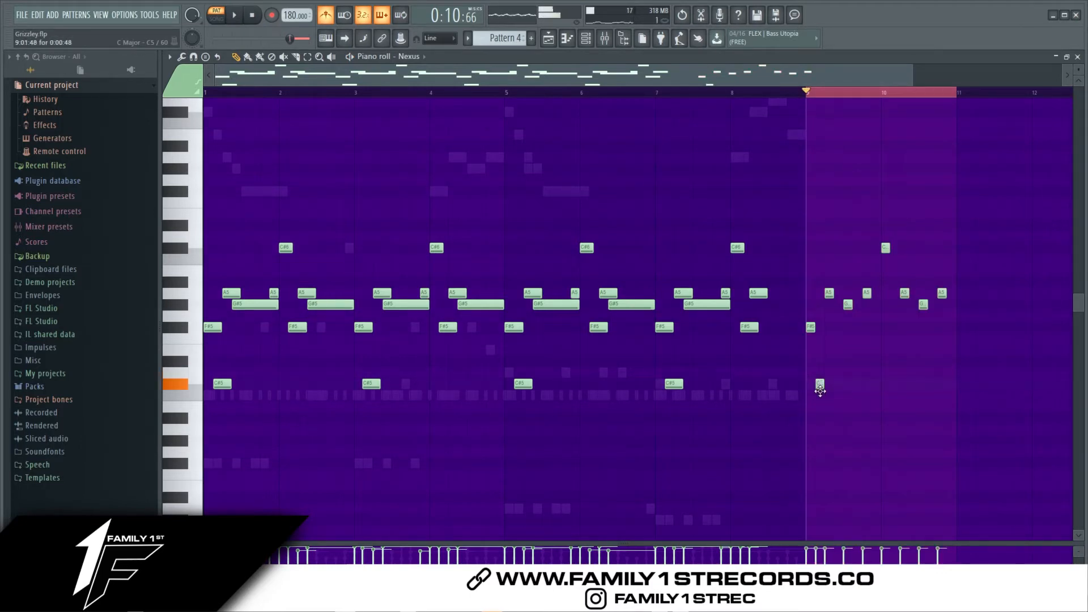
pyautogui.press('space')
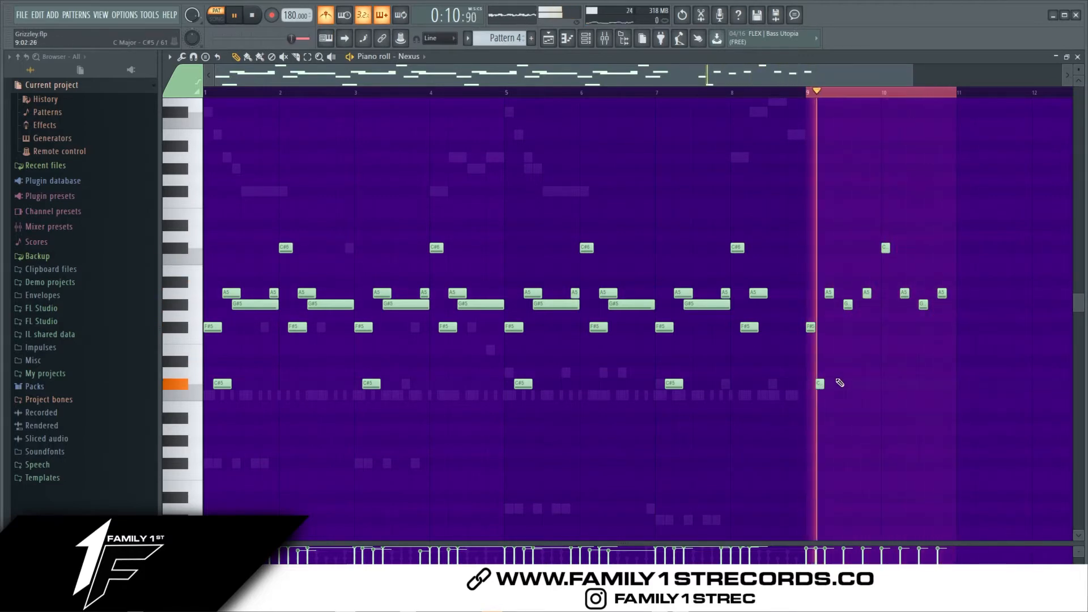
pyautogui.press('space')
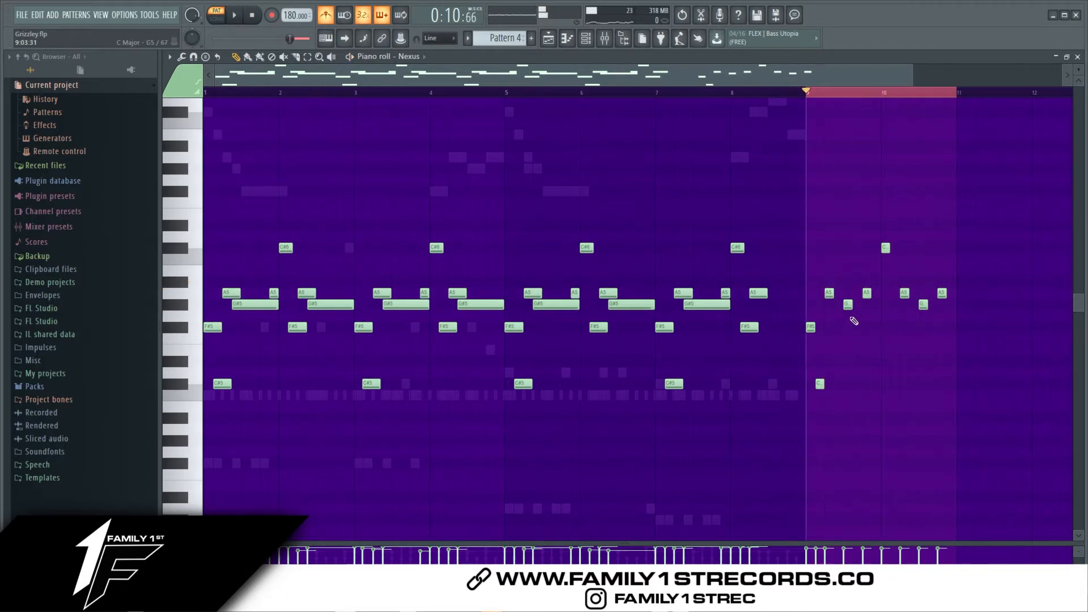
# Step: Move the G#5 note in bar 9 half a beat earlier and play the loop
pyautogui.moveTo(848, 304); pyautogui.dragTo(836, 310)
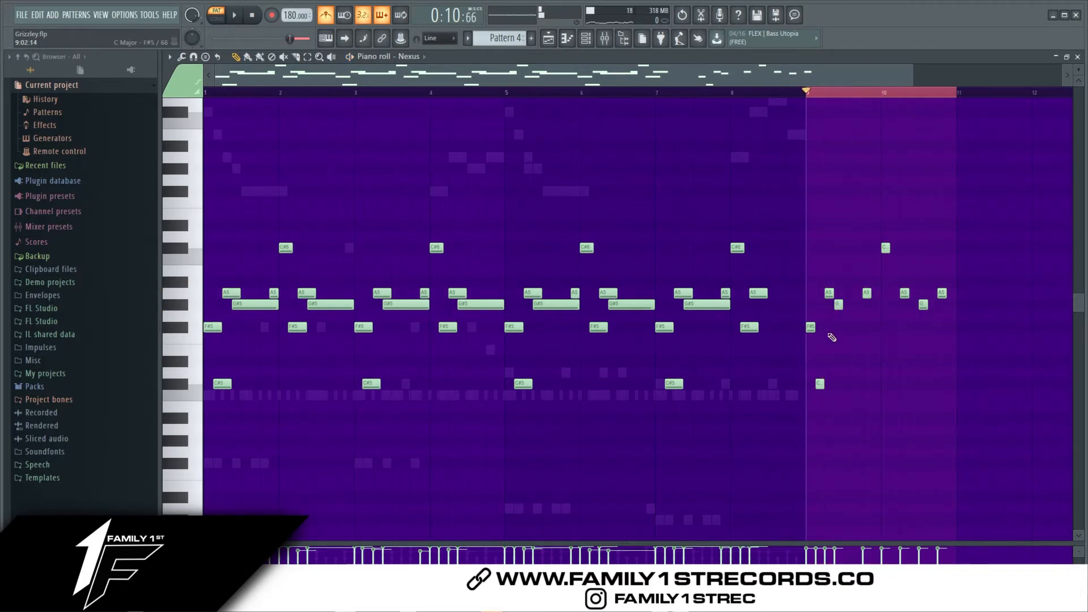
pyautogui.press('space')
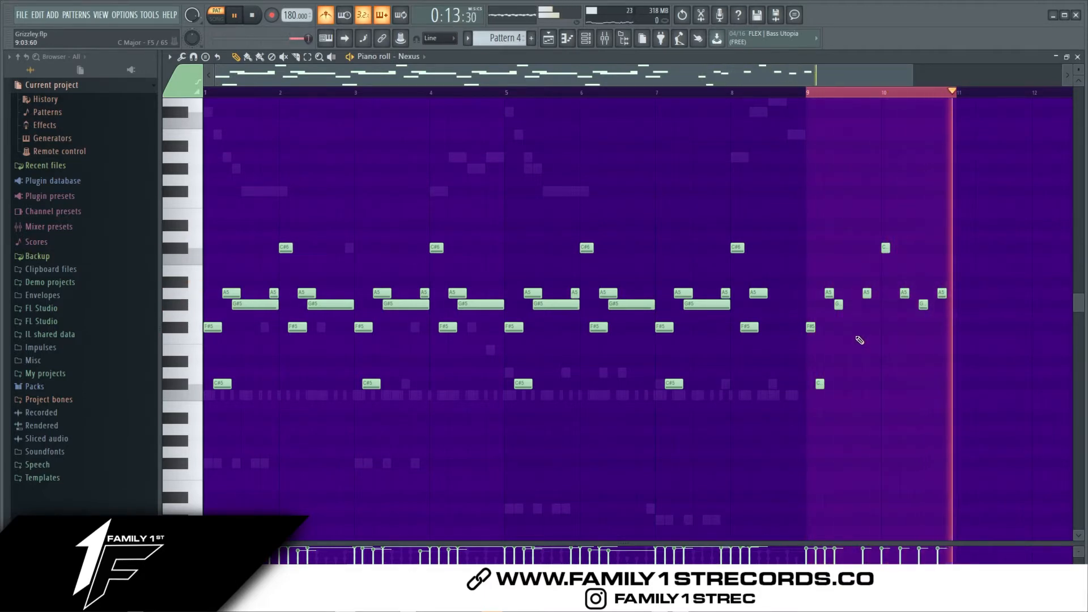
pyautogui.press('space')
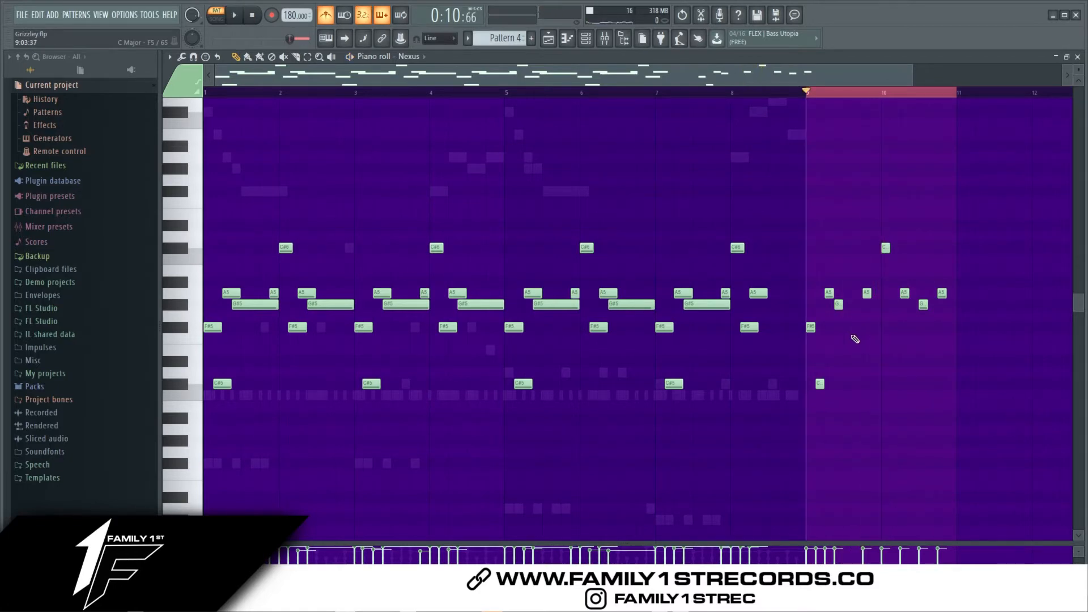
# Step: Move the last A5 of bar 9 half a beat later, delete the three notes following C#6 in bar 10, and play the loop
pyautogui.moveTo(865, 293); pyautogui.dragTo(876, 293)
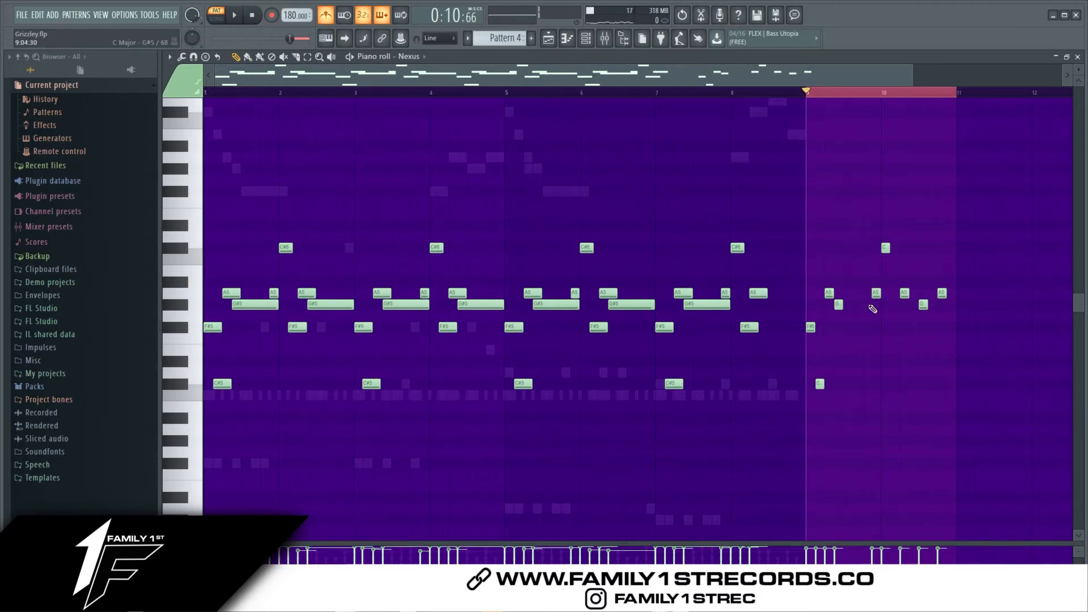
pyautogui.rightClick(905, 293)
pyautogui.rightClick(942, 294)
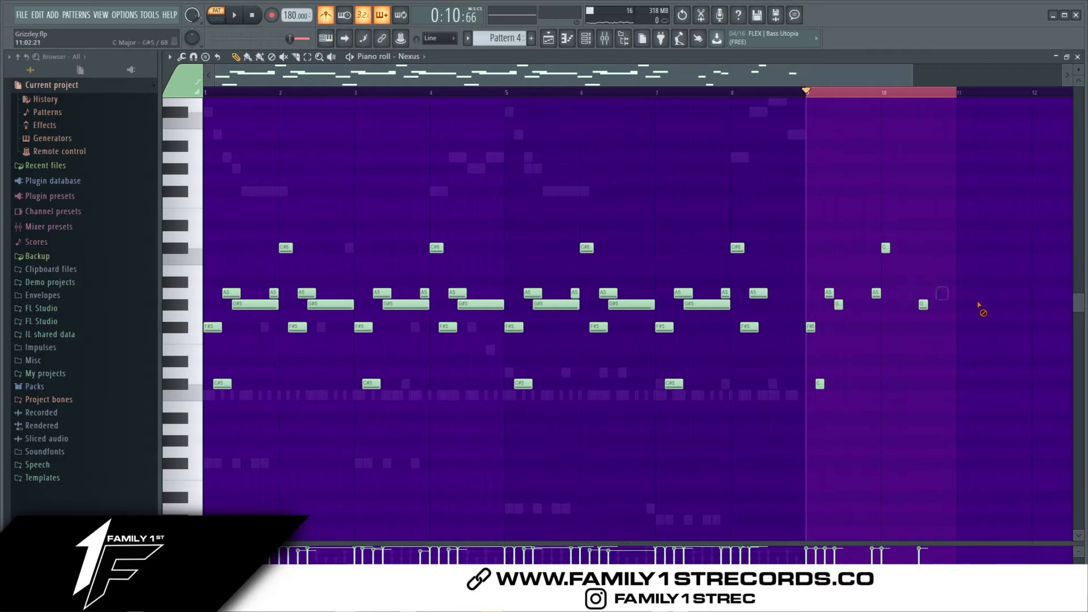
pyautogui.press('space')
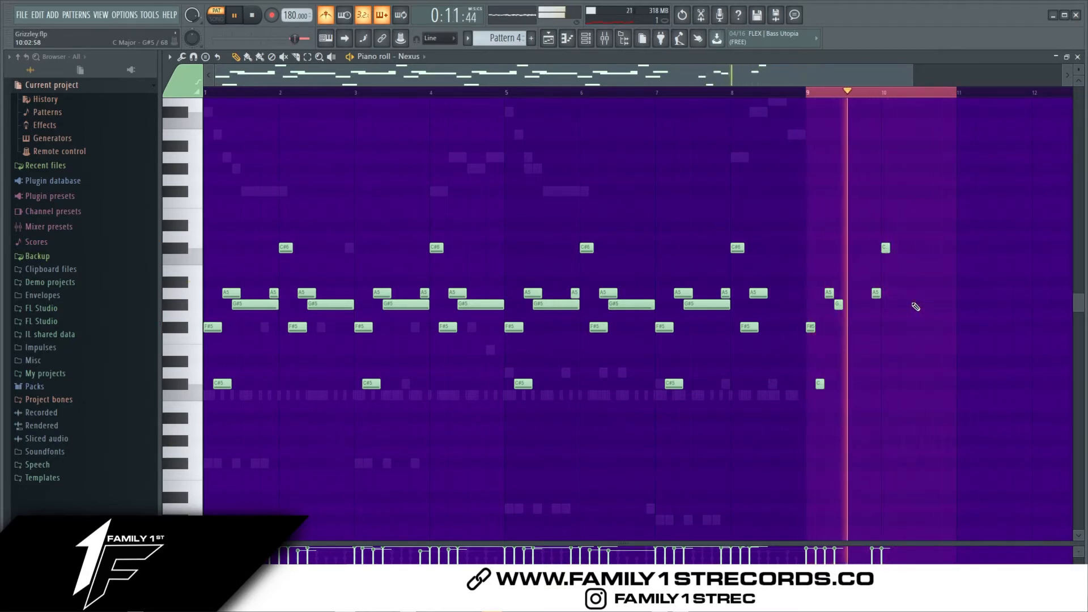
pyautogui.press('space')
# Step: Add a short F#5 note on the second beat of bar 10
pyautogui.click(901, 316)
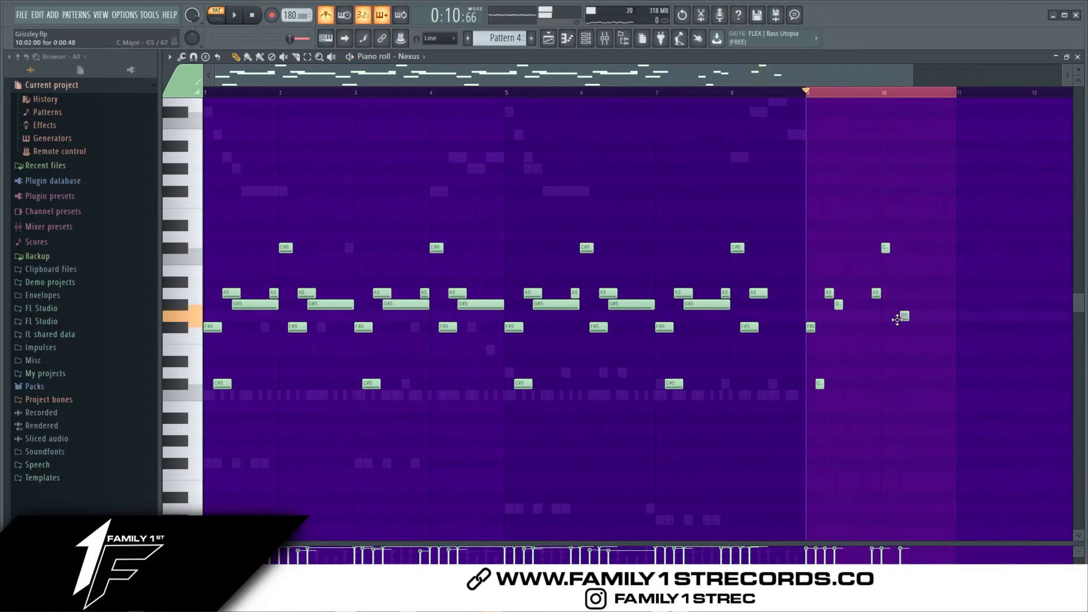
pyautogui.moveTo(898, 307); pyautogui.dragTo(902, 336)
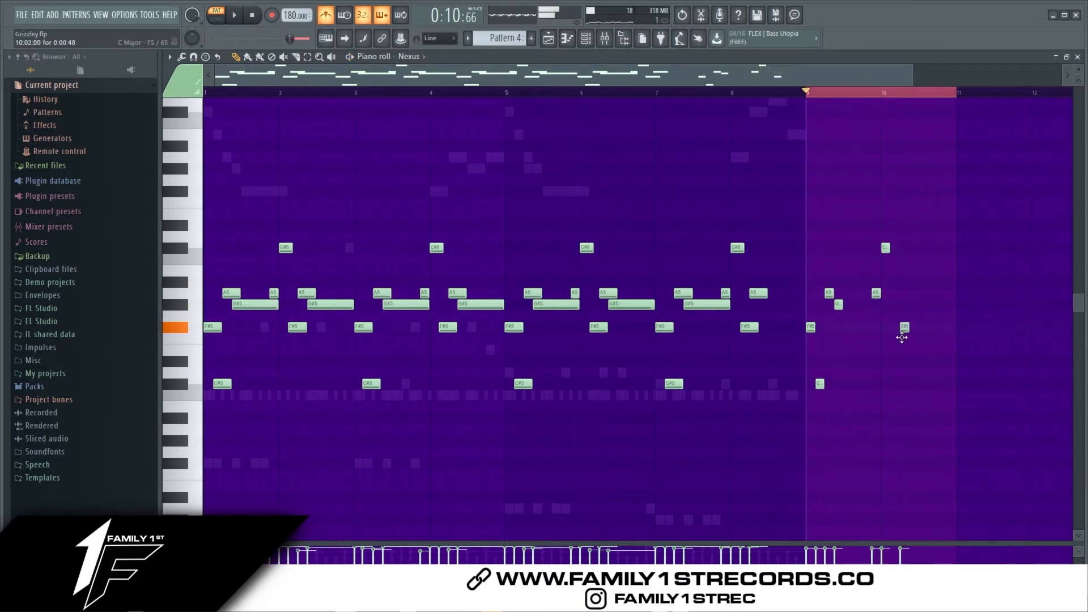
# Step: Add short A5 and G#5 notes after the F#5 in bar 10, and shift all three notes half a beat earlier
pyautogui.click(913, 294)
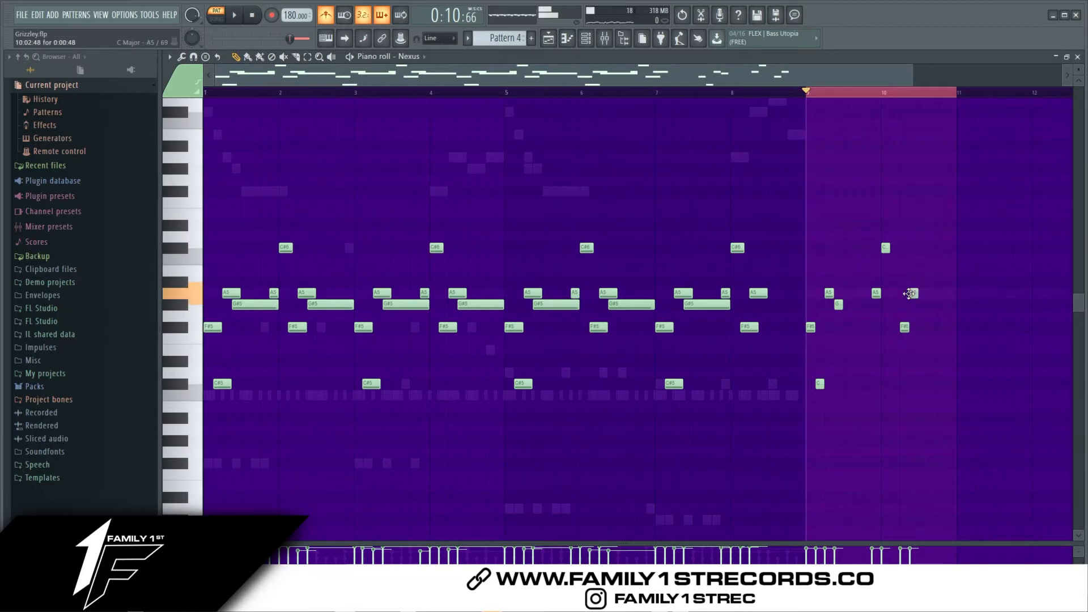
pyautogui.press('space')
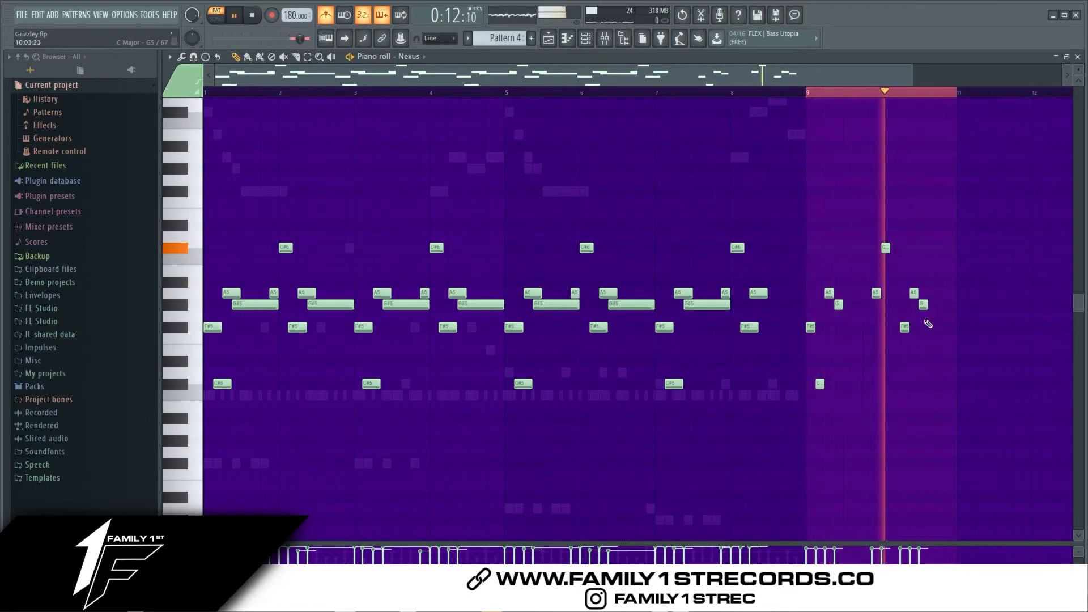
pyautogui.moveTo(943, 355); pyautogui.dragTo(892, 328)
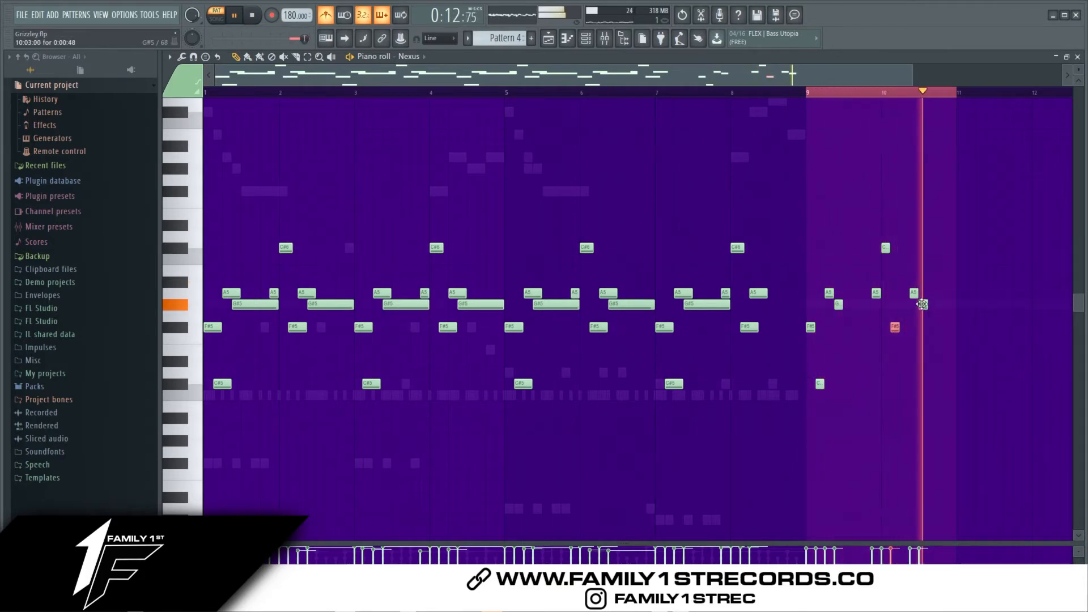
pyautogui.moveTo(934, 320); pyautogui.dragTo(905, 294)
pyautogui.keyDown('ctrl'); pyautogui.click(931, 328); pyautogui.keyUp('ctrl')
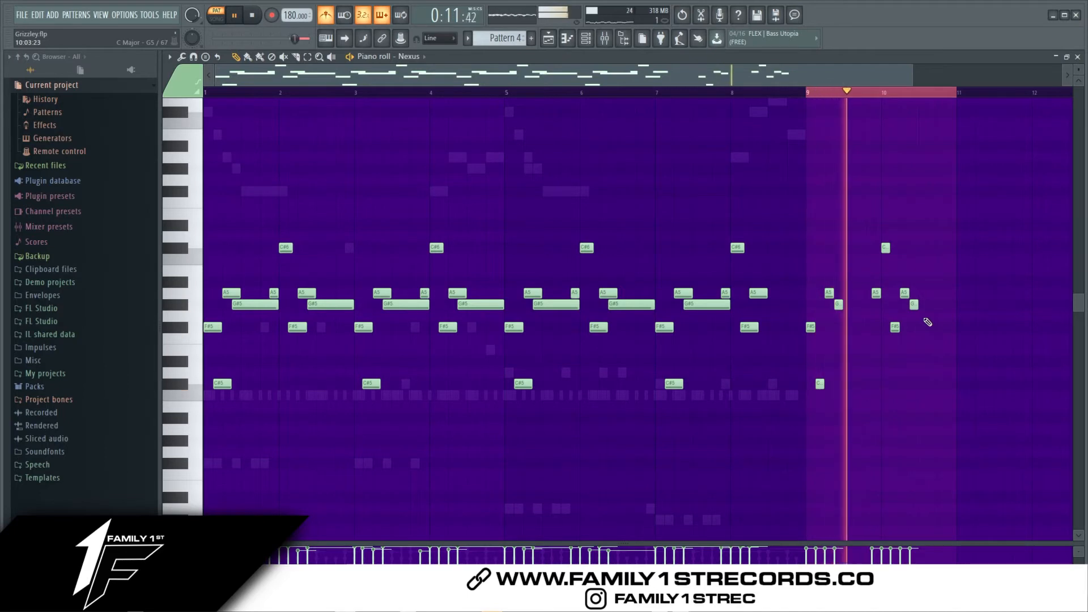
# Step: Play the loop of bars 9–10, then replay it from the fourth beat of bar 9
pyautogui.press('space')
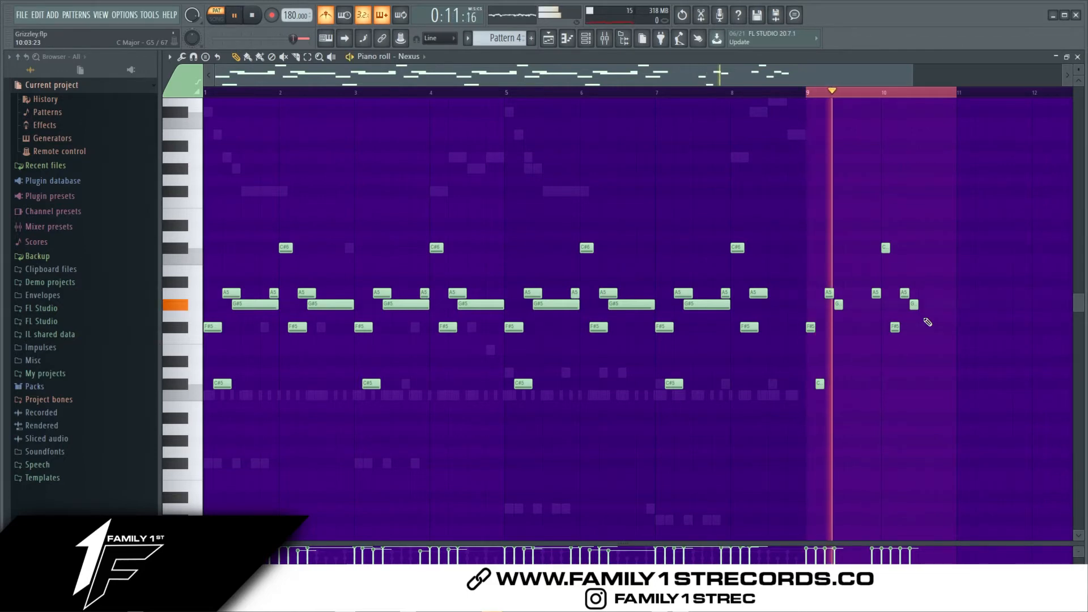
pyautogui.press('space')
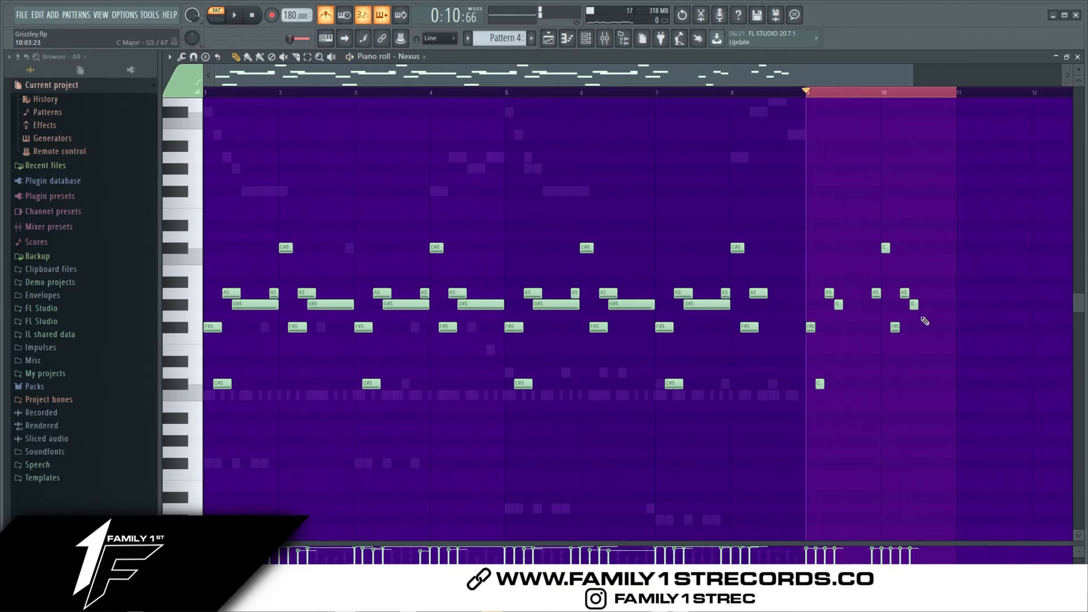
pyautogui.click(863, 93)
pyautogui.press('space')
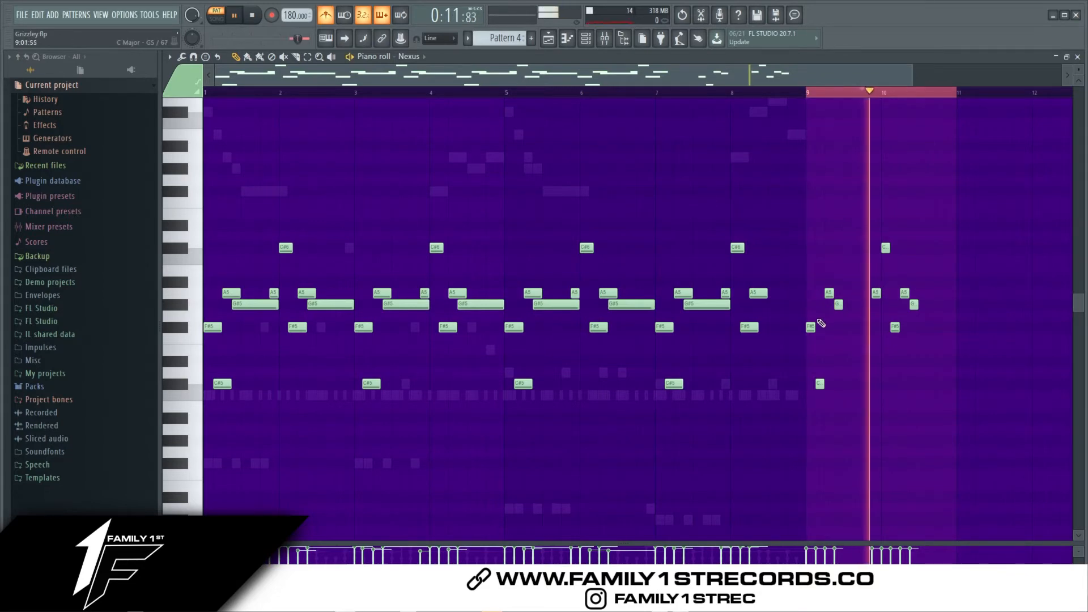
pyautogui.press('space')
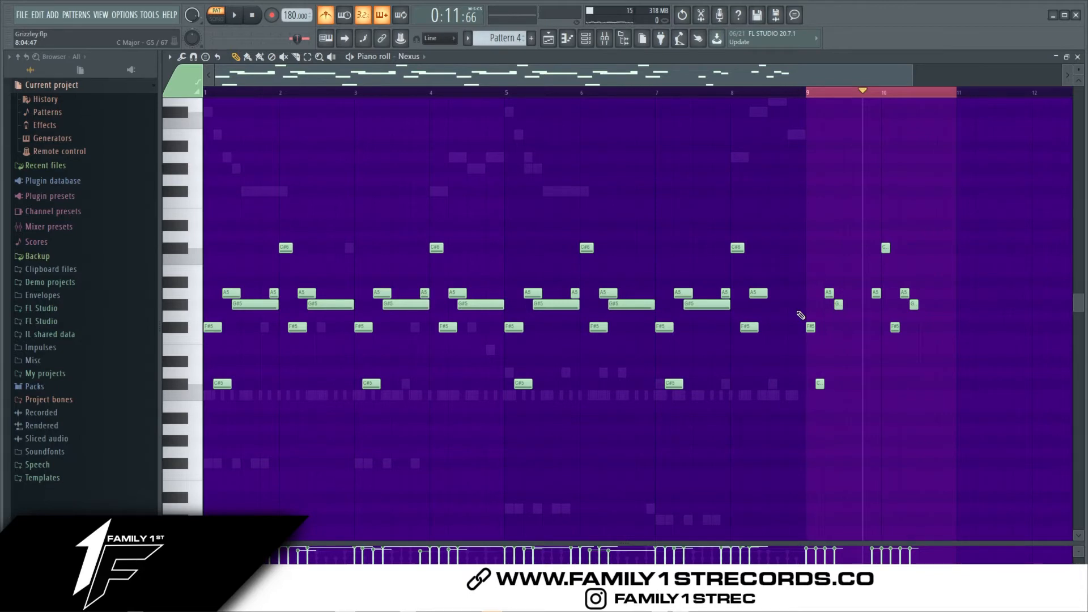
# Step: Delete all the demonstration notes in bars 9–10, clear the loop range and return the playhead to bar 1
pyautogui.moveTo(947, 432); pyautogui.dragTo(817, 245)
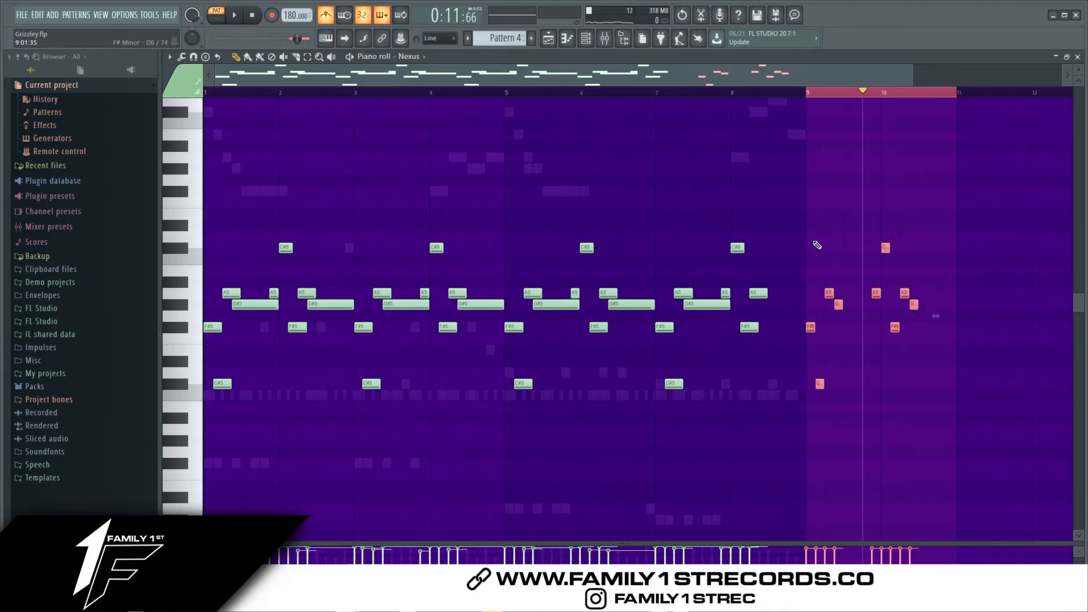
pyautogui.press('Delete')
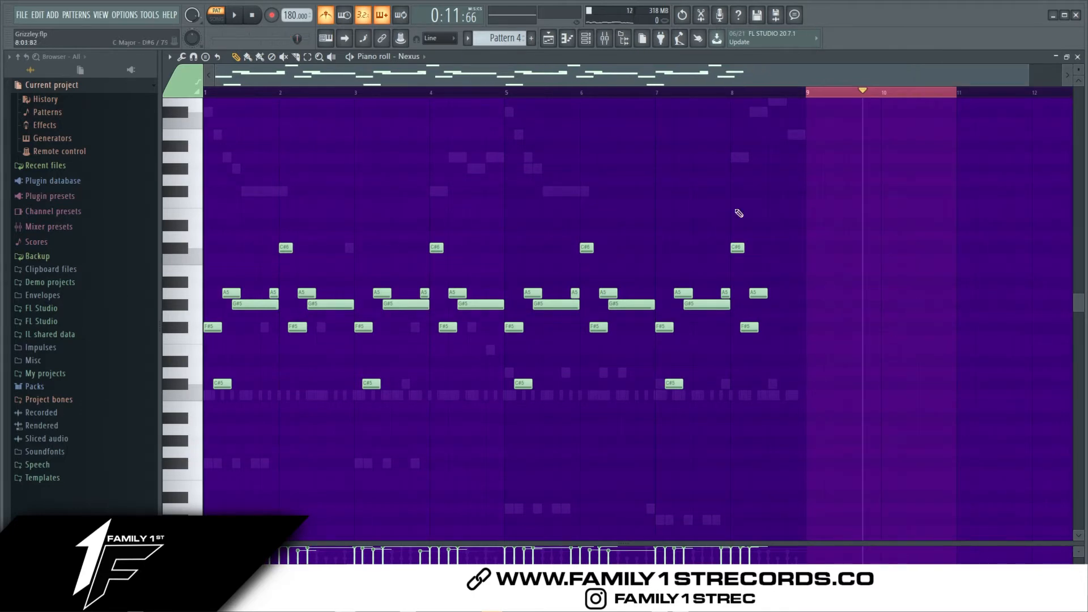
pyautogui.click(210, 95)
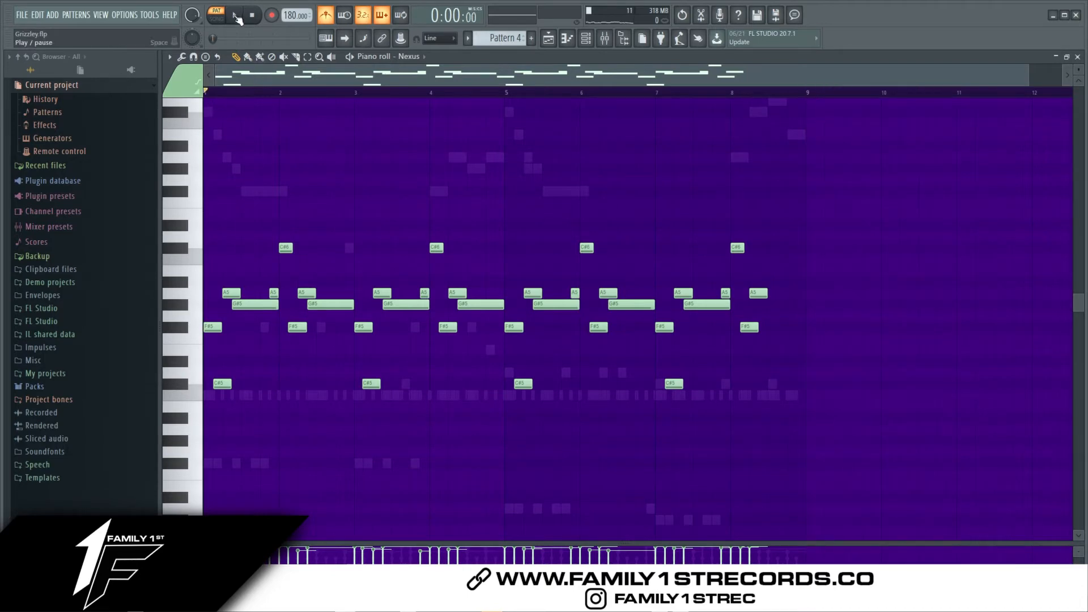
# Step: Open the Nexus #2 channel in the piano roll and examine its long bass notes against the ghosted melody
pyautogui.click(1078, 57)
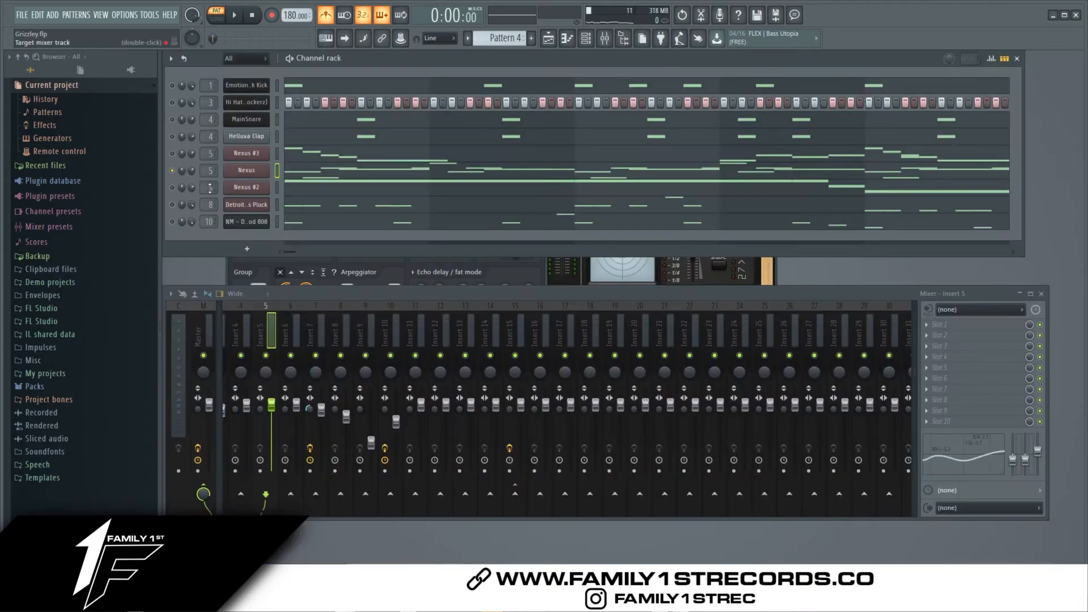
pyautogui.click(314, 188)
pyautogui.scroll(-5, 291, 301)
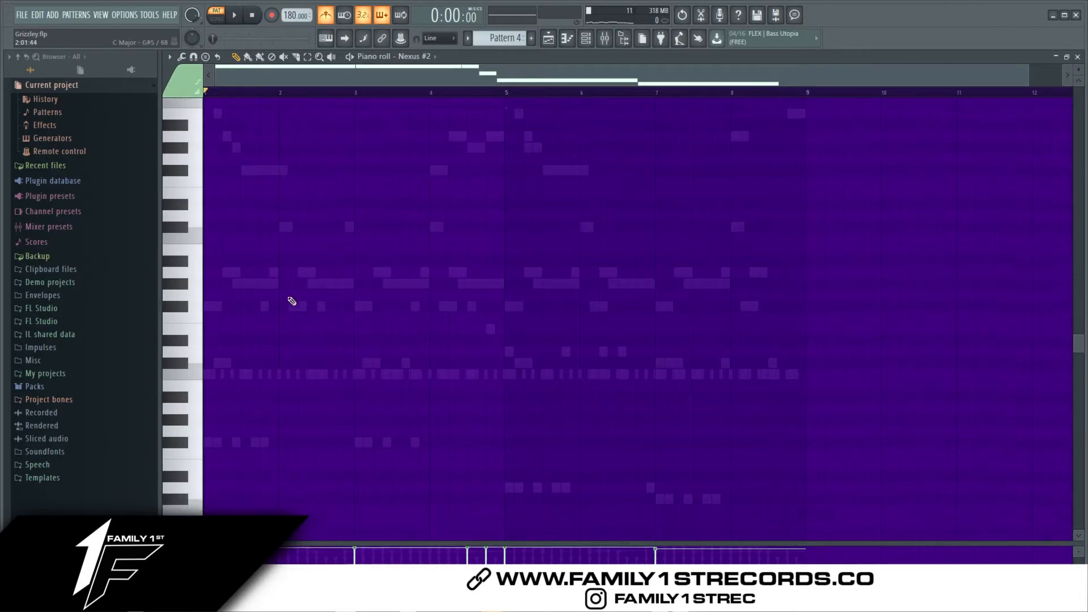
pyautogui.scroll(3, 285, 297)
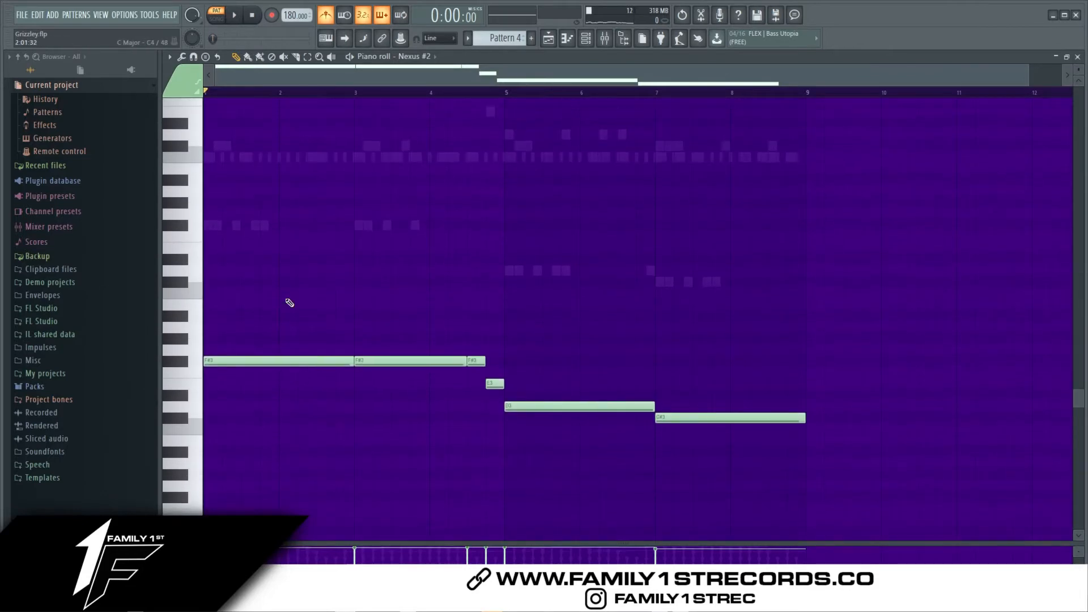
pyautogui.scroll(4, 330, 306)
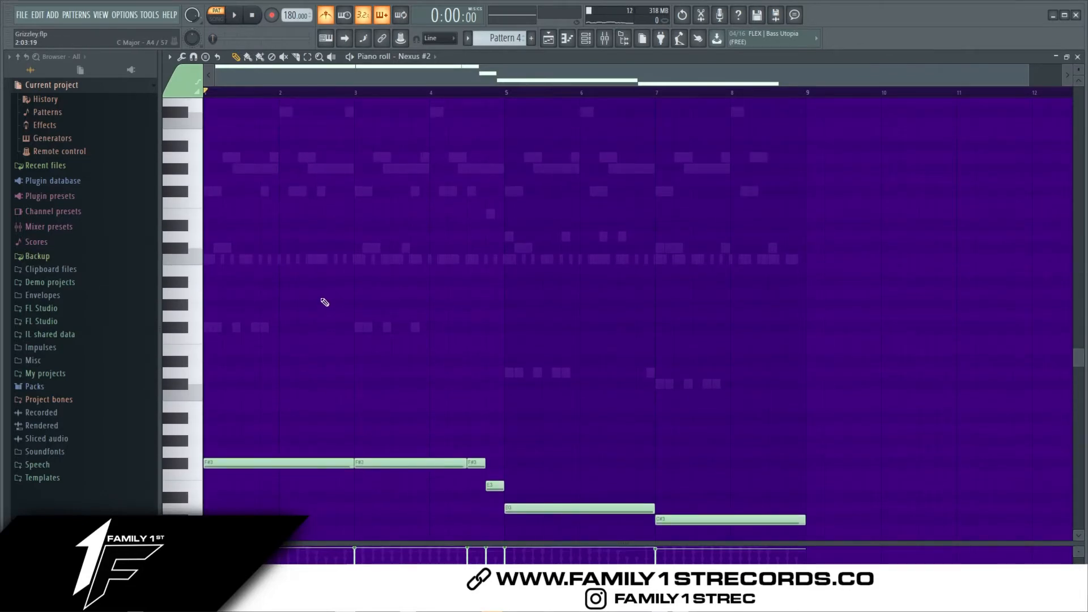
pyautogui.scroll(2, 214, 260)
pyautogui.scroll(-7, 249, 306)
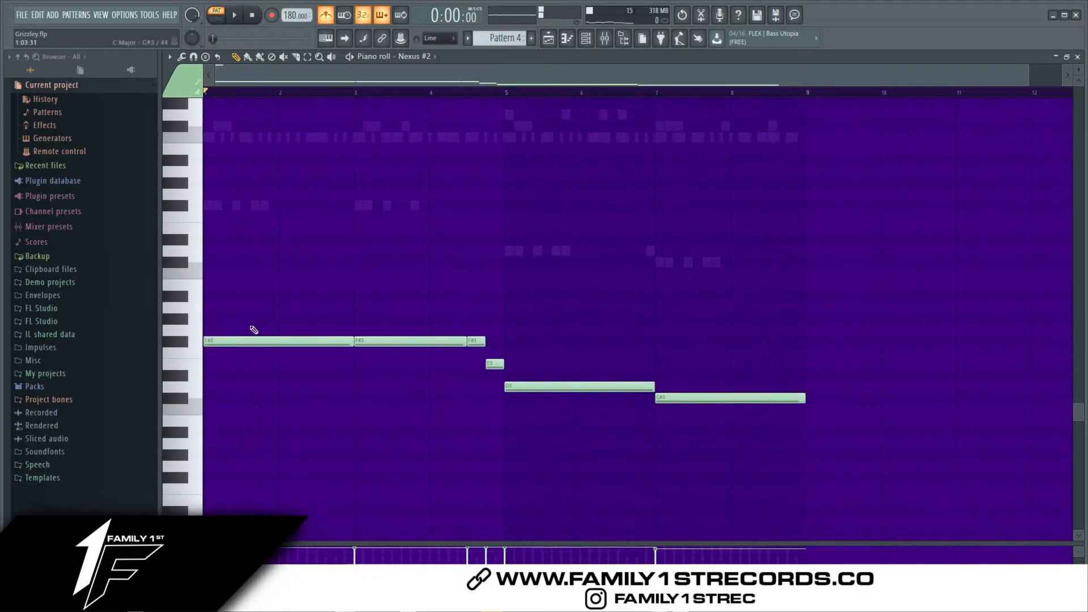
# Step: Preview the low E3, D3 and C#3 notes of Nexus #2
pyautogui.doubleClick(246, 328)
pyautogui.click(616, 225)
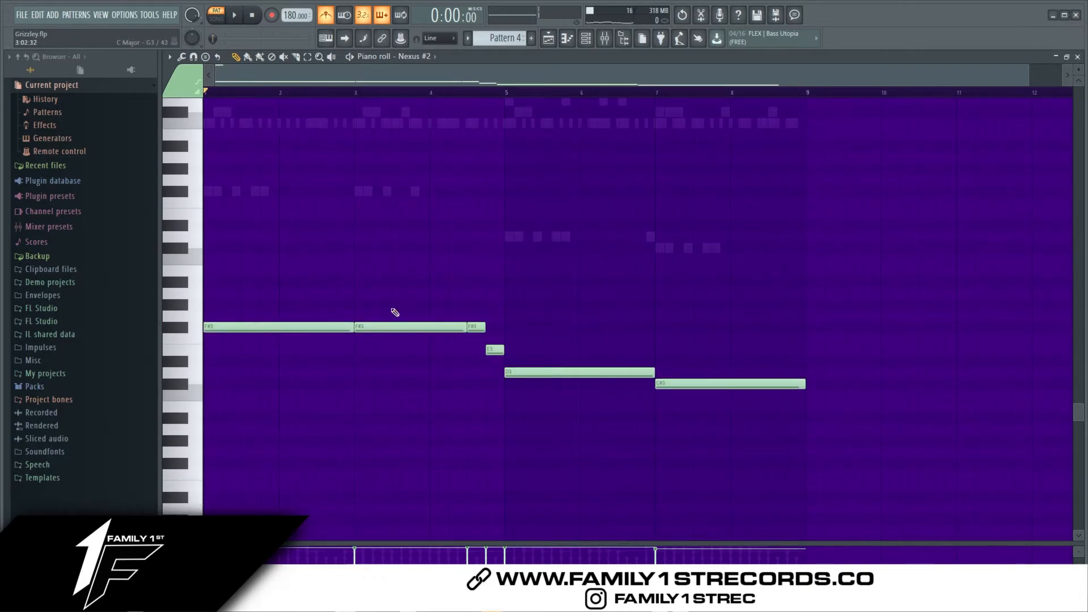
pyautogui.click(494, 350)
pyautogui.click(556, 374)
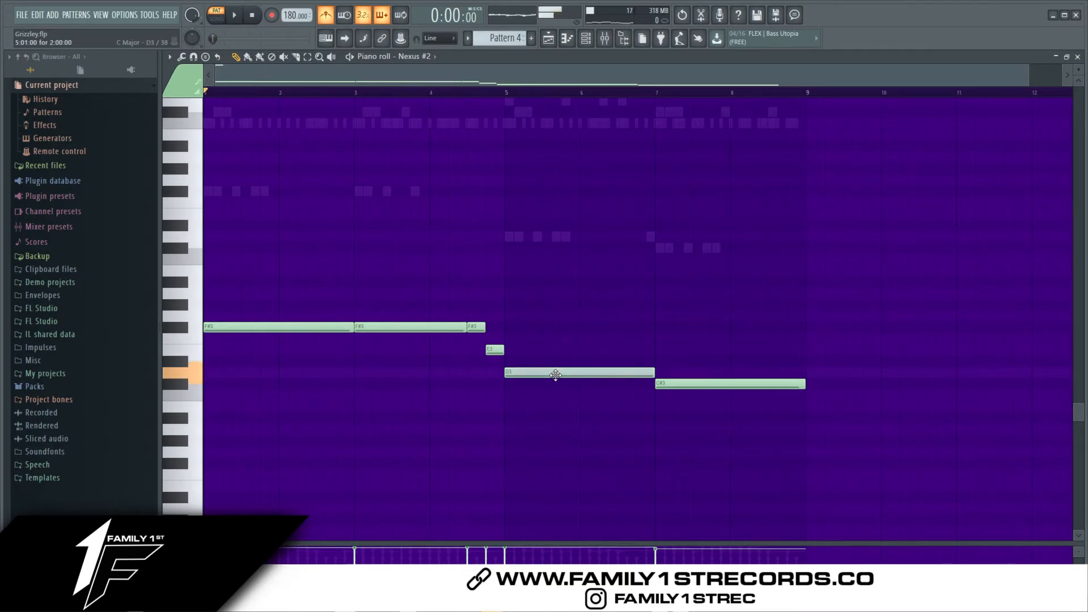
pyautogui.click(682, 383)
# Step: Try two-bar notes in a higher octave: C#5 from bar 7, E5 from bar 5 and D5 from bar 6
pyautogui.scroll(4, 440, 332)
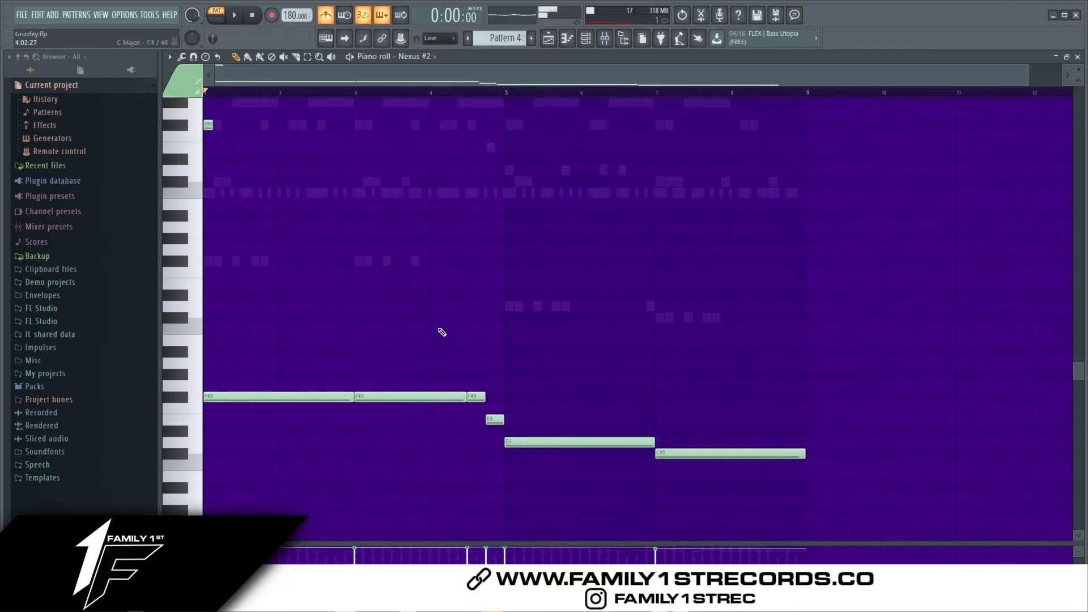
pyautogui.moveTo(231, 218); pyautogui.dragTo(224, 218)
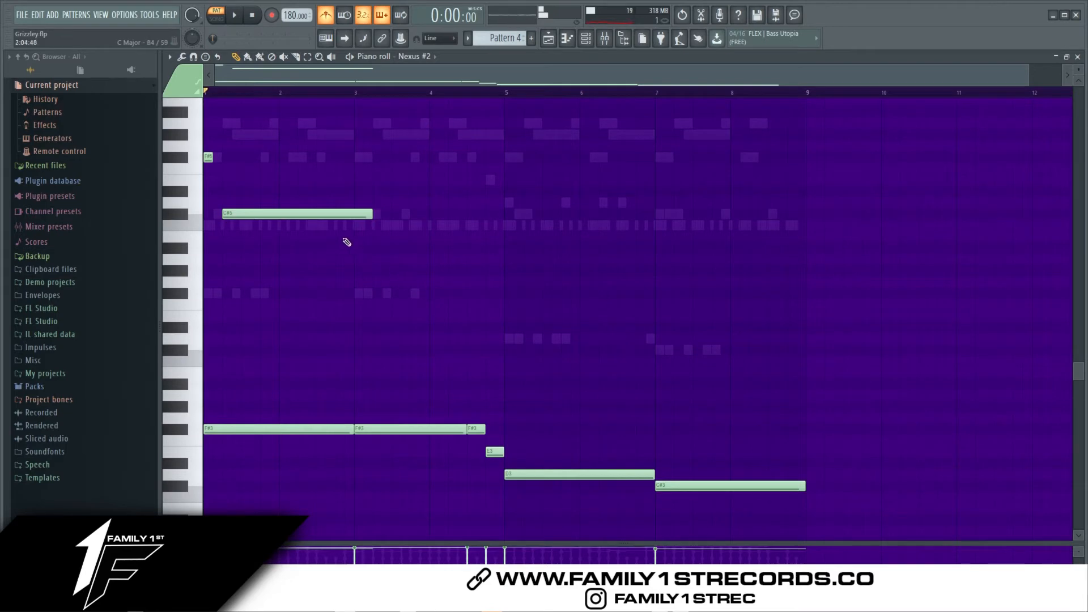
pyautogui.moveTo(320, 216); pyautogui.dragTo(731, 218)
pyautogui.scroll(6, 445, 311)
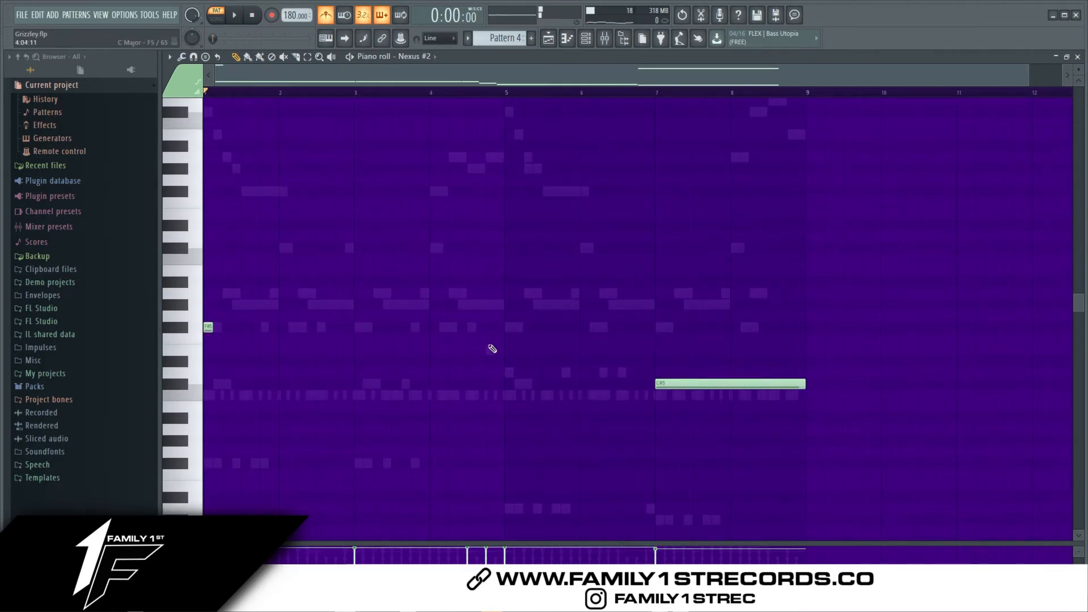
pyautogui.click(512, 350)
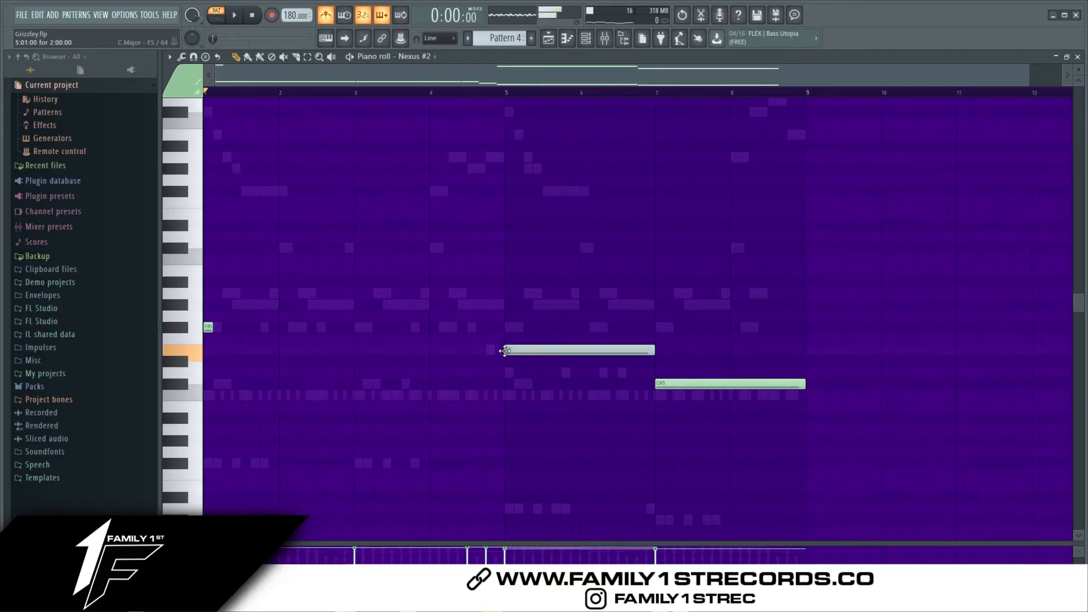
pyautogui.moveTo(575, 385); pyautogui.dragTo(582, 369)
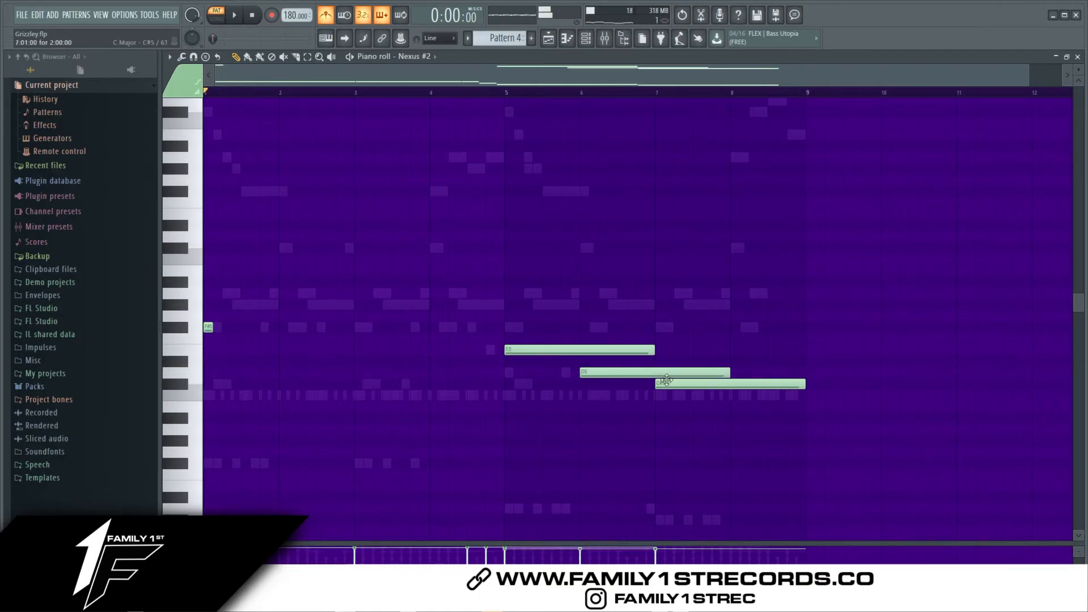
# Step: Delete the trial D5, E5 and C#5 notes and the short F#5 at bar 1, and play the pattern
pyautogui.rightClick(611, 373)
pyautogui.rightClick(621, 350)
pyautogui.rightClick(697, 384)
pyautogui.scroll(-4, 746, 353)
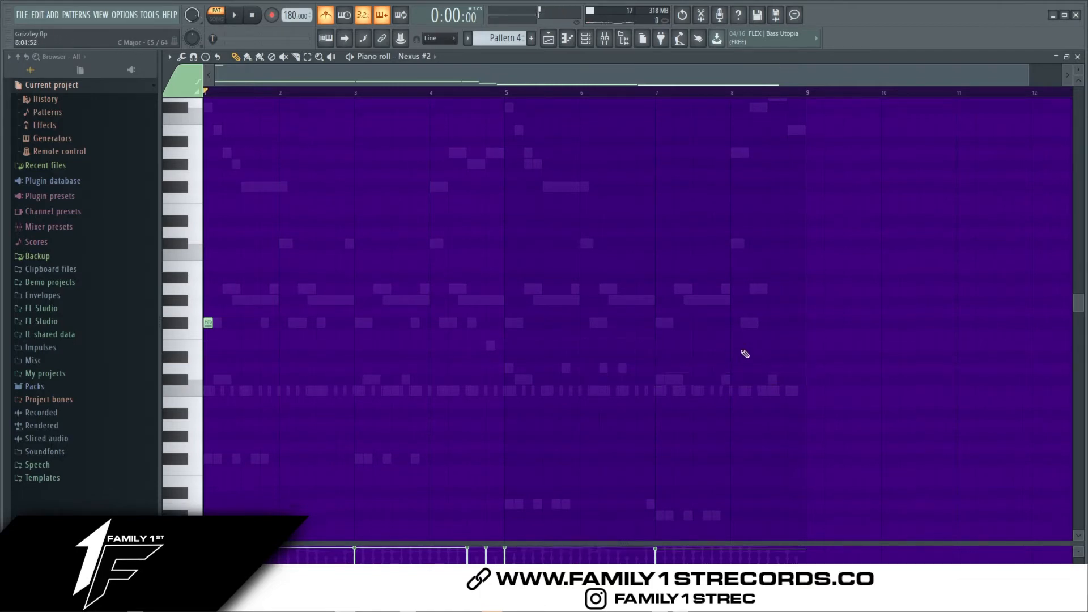
pyautogui.press('space')
pyautogui.rightClick(208, 191)
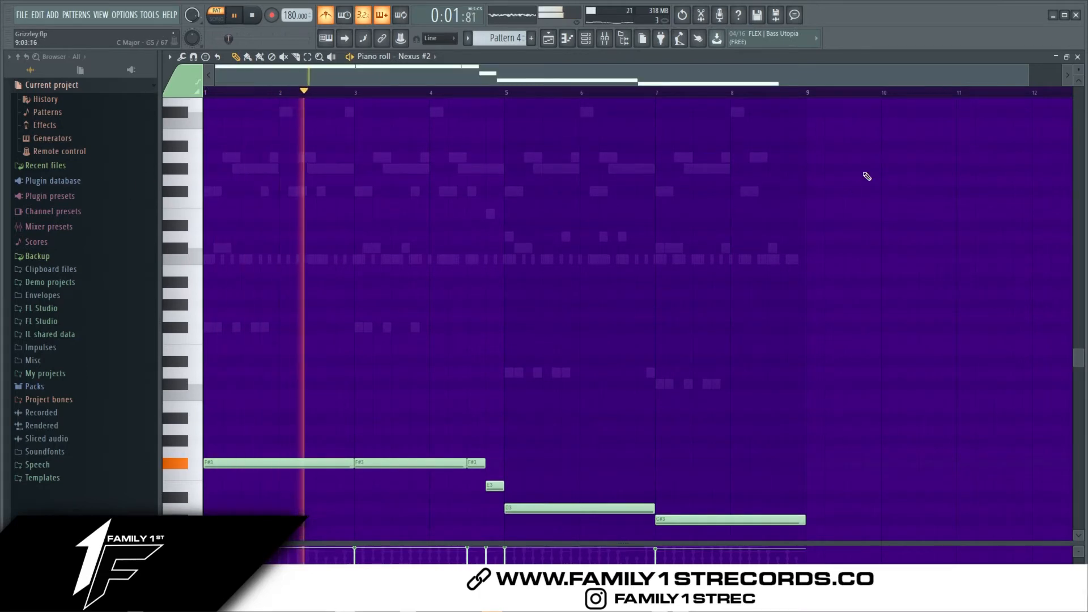
# Step: Stop playback, open the Nexus #3 channel in the piano roll and briefly play its notes
pyautogui.click(1078, 57)
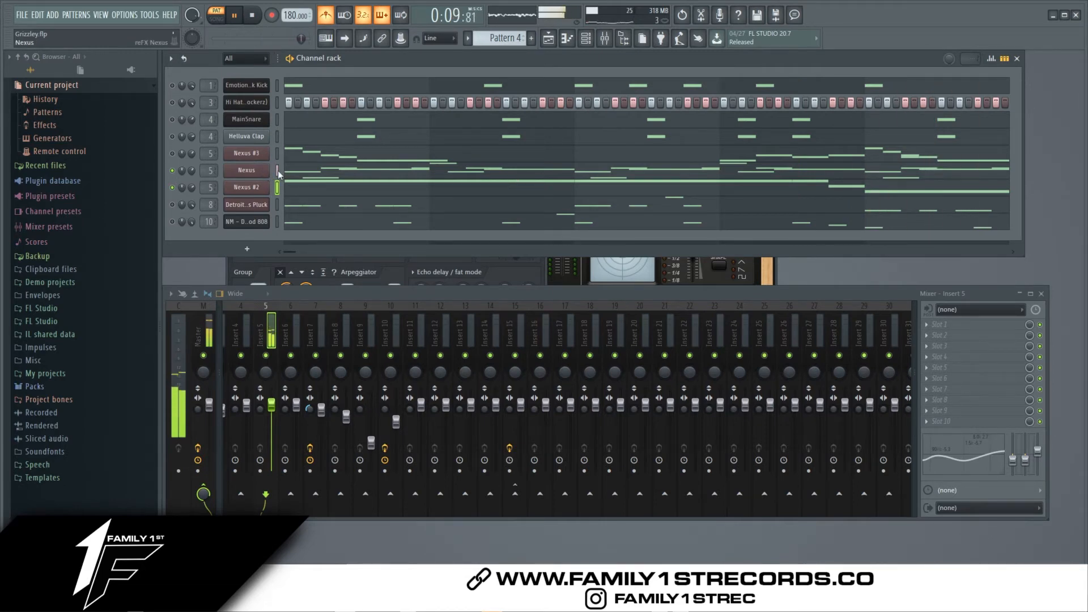
pyautogui.press('space')
pyautogui.click(314, 155)
pyautogui.scroll(6, 745, 211)
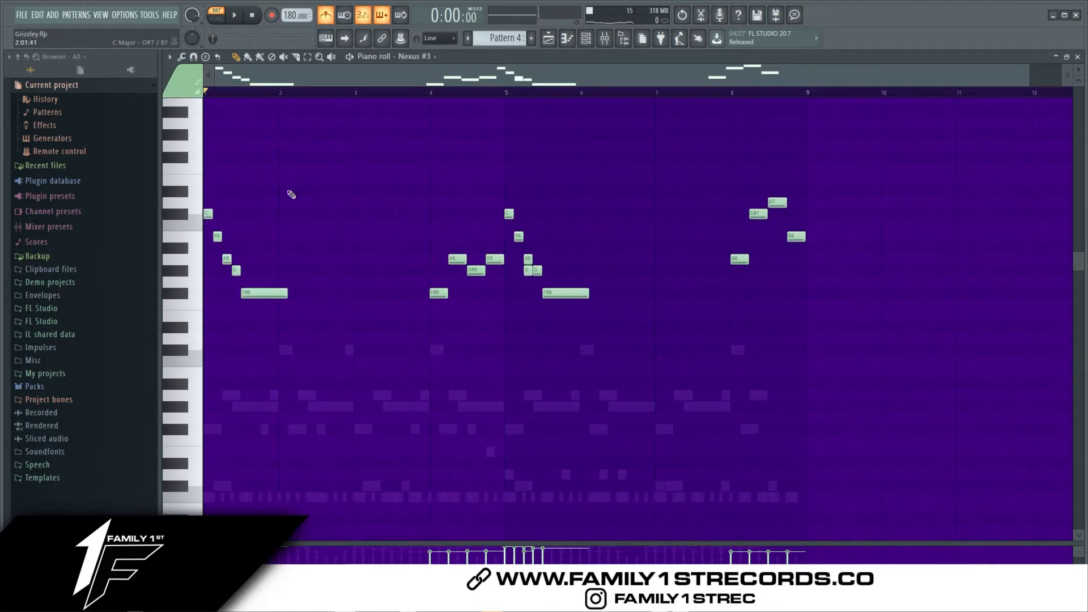
pyautogui.press('space')
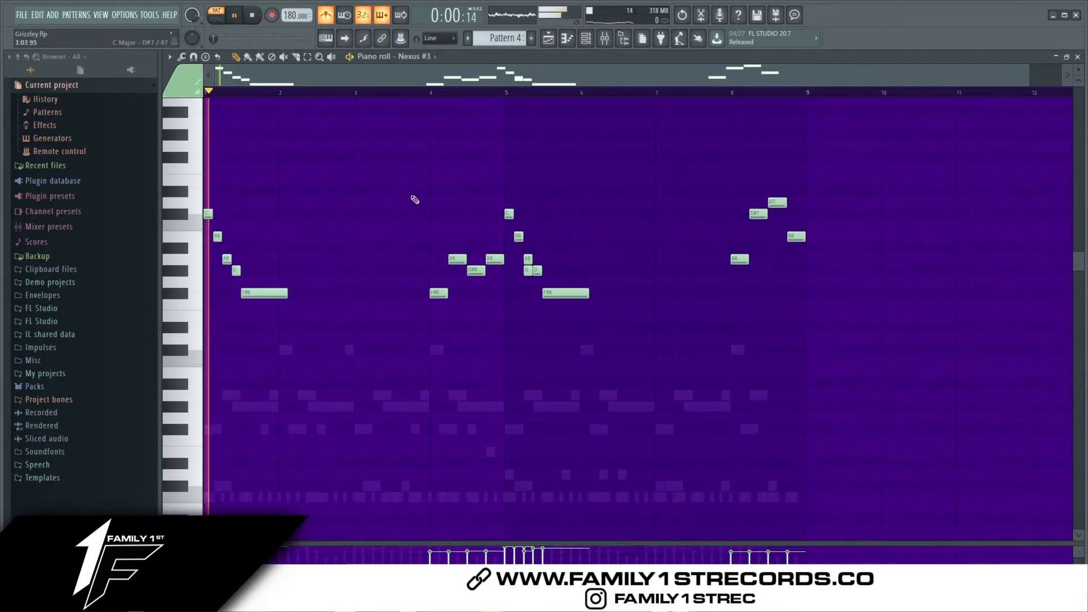
pyautogui.press('space')
# Step: Return to the channel rack, play the Nexus layers together, and reopen Nexus #3 in the piano roll
pyautogui.click(1078, 57)
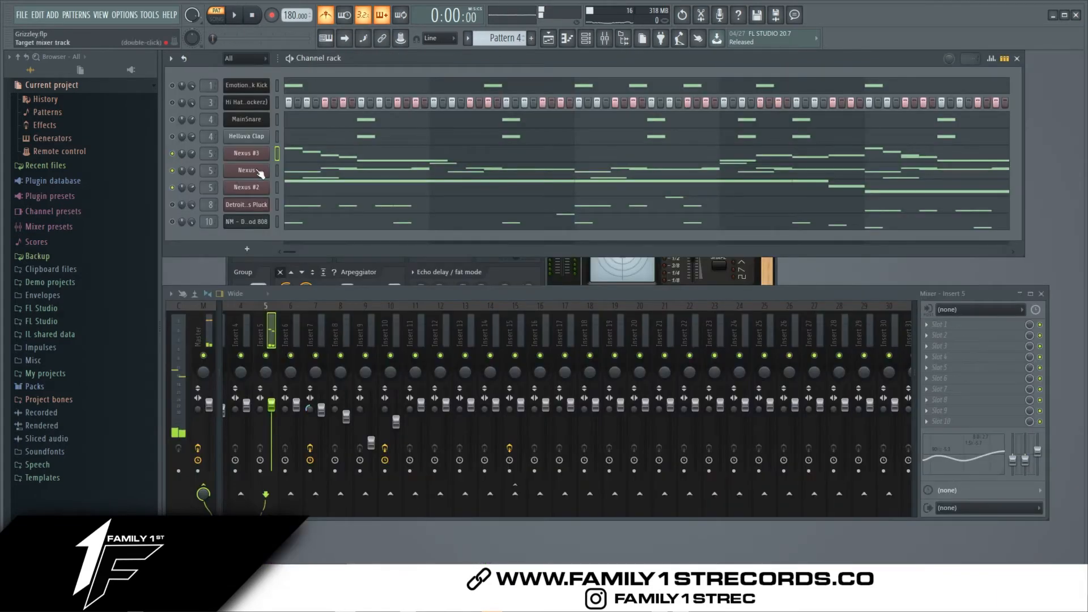
pyautogui.press('space')
pyautogui.click(332, 157)
pyautogui.press('space')
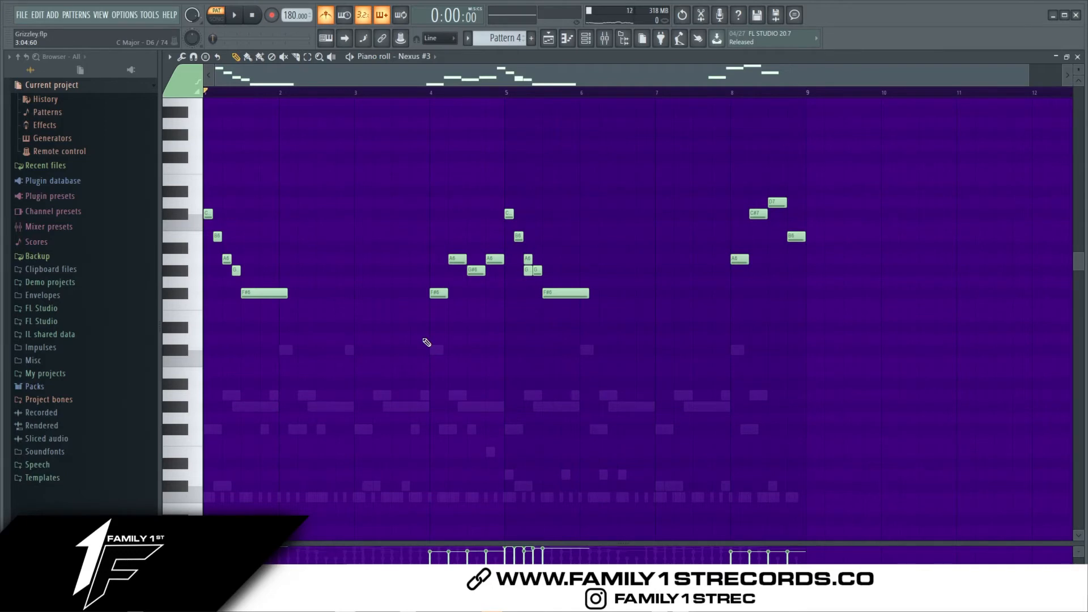
# Step: Play the pattern and delete the G#6 note that sounds at the same time as the A6 in bar 5
pyautogui.press('space')
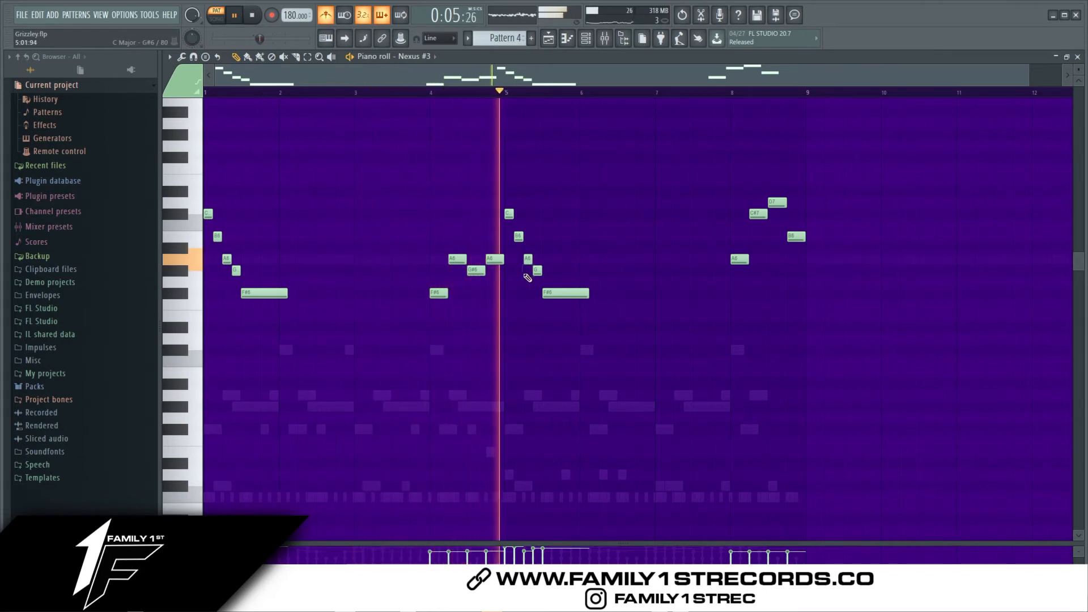
pyautogui.rightClick(528, 270)
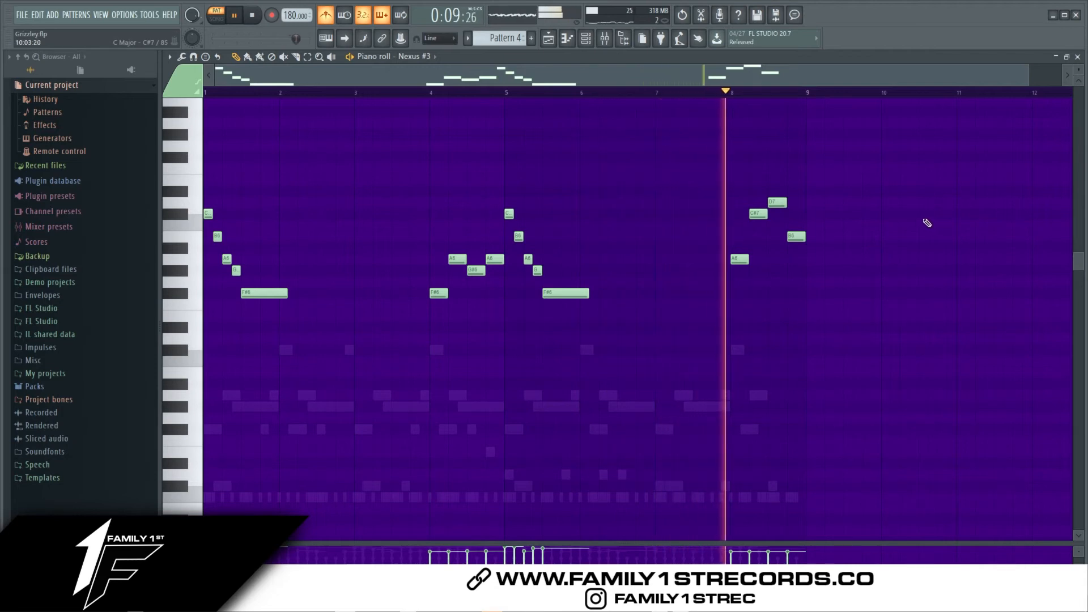
pyautogui.press('space')
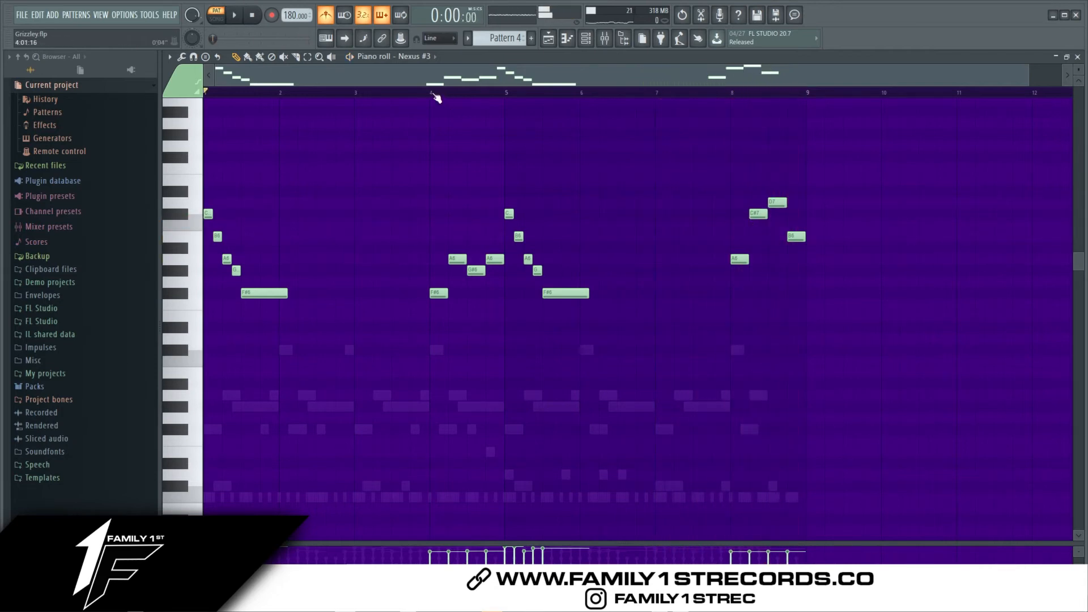
# Step: Set the loop range to bar 4 of Nexus #3 and play it
pyautogui.moveTo(434, 95); pyautogui.dragTo(500, 106)
pyautogui.press('space')
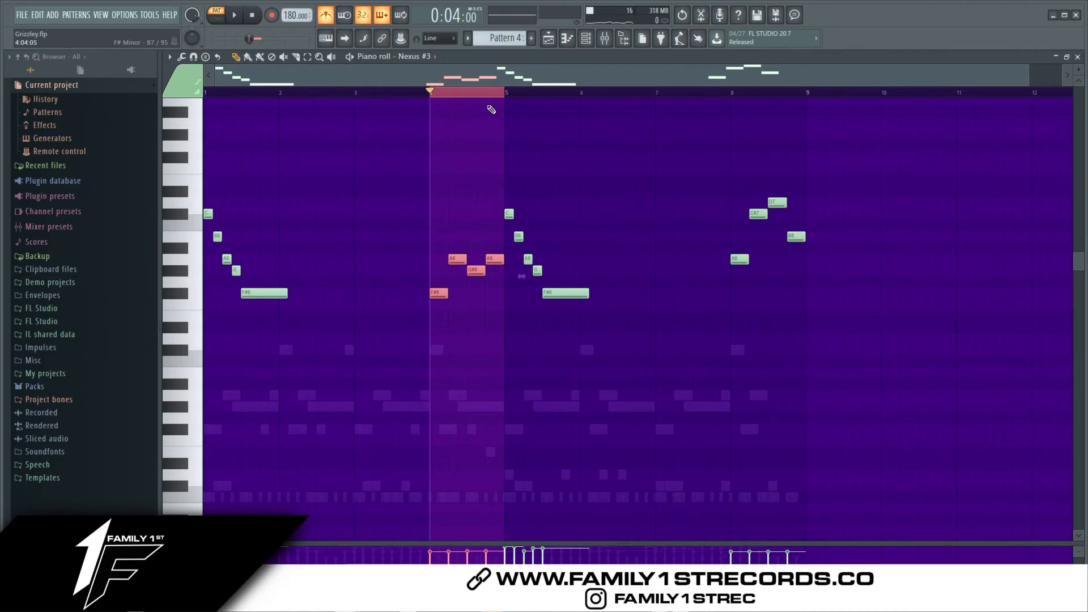
pyautogui.press('space')
pyautogui.press('space')
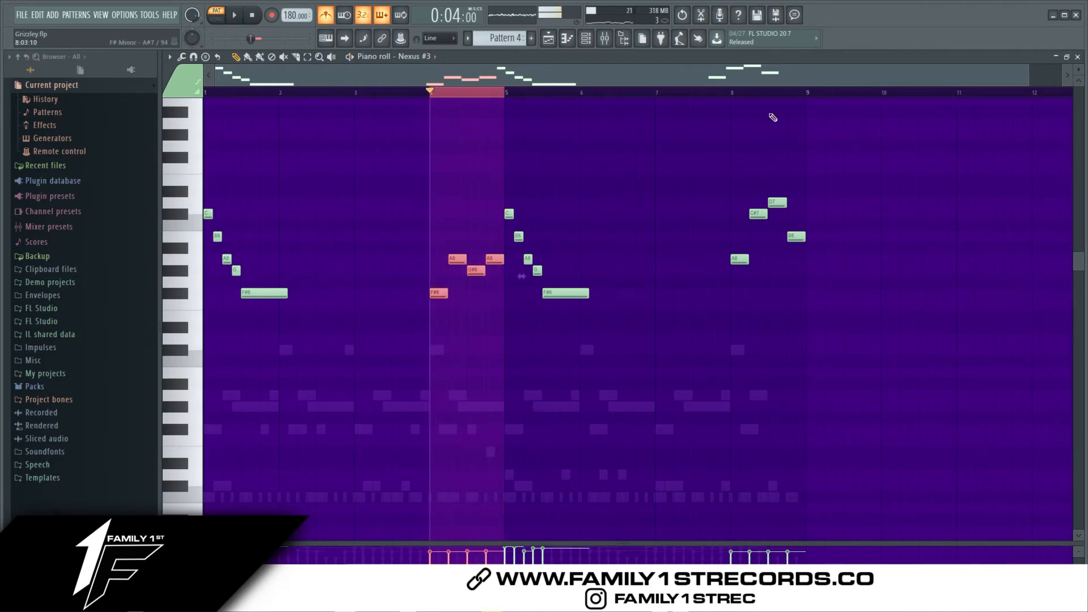
# Step: Set the loop range to bar 8 of Nexus #3, play it, and clear the range after stopping playback
pyautogui.moveTo(737, 96); pyautogui.dragTo(803, 105)
pyautogui.click(733, 94)
pyautogui.press('space')
pyautogui.rightClick(800, 104)
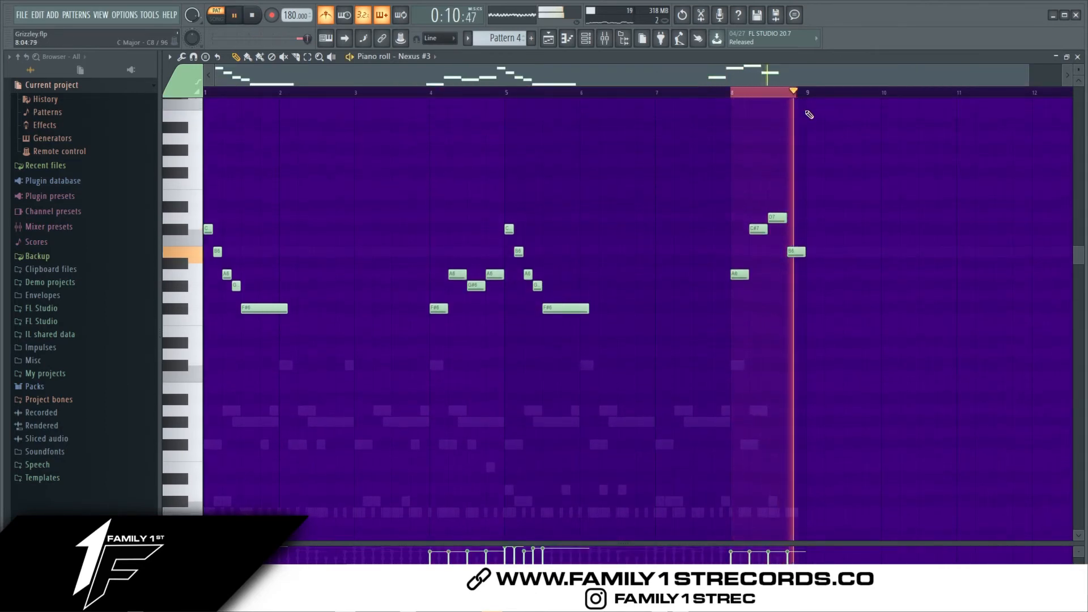
pyautogui.press('space')
pyautogui.click(746, 97)
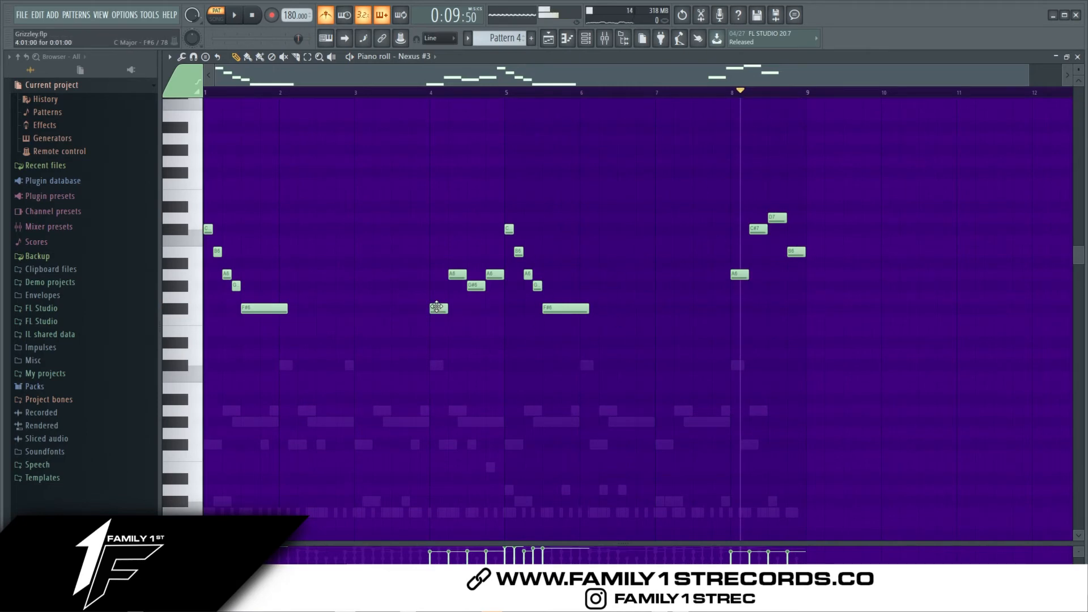
# Step: Try reworking the bar 8 counter-melody to C#7, A6, G#6 and A6, and play the changed ending
pyautogui.click(459, 274)
pyautogui.click(792, 253)
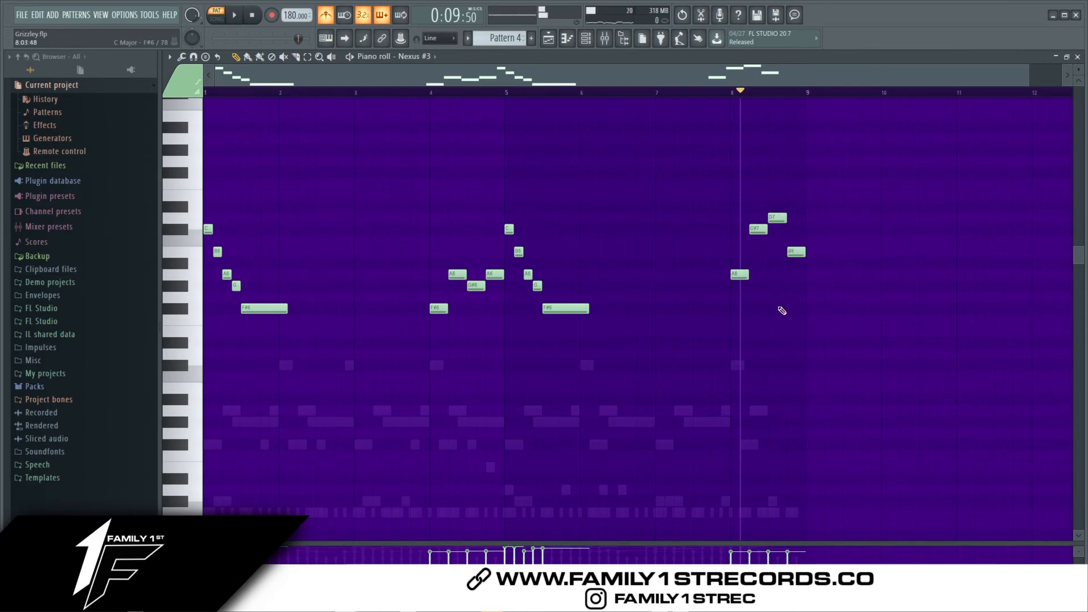
pyautogui.click(470, 286)
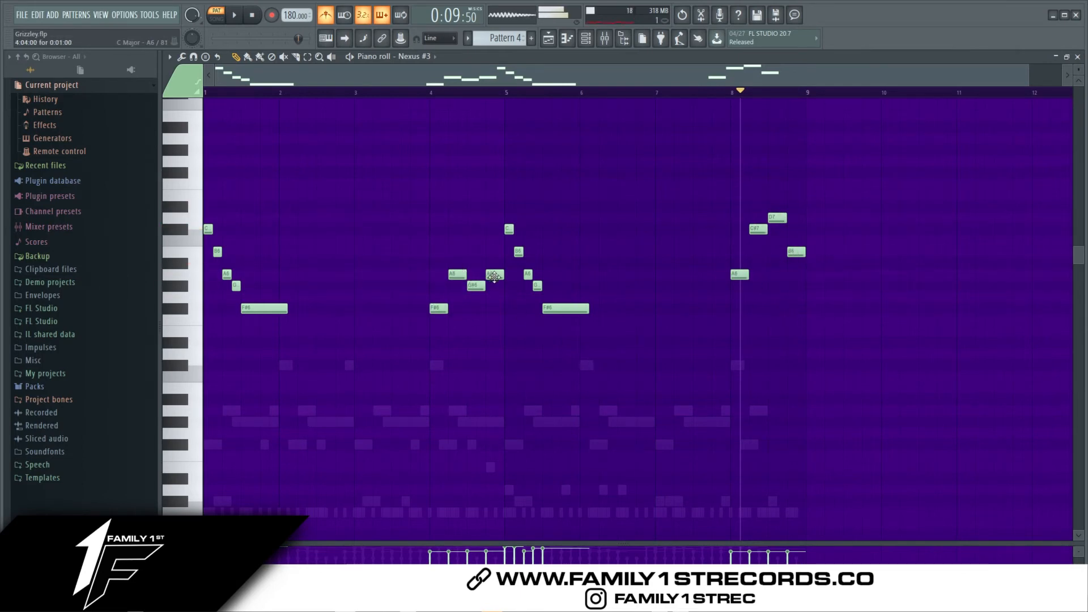
pyautogui.moveTo(733, 276); pyautogui.dragTo(794, 274)
pyautogui.click(794, 252)
pyautogui.rightClick(775, 218)
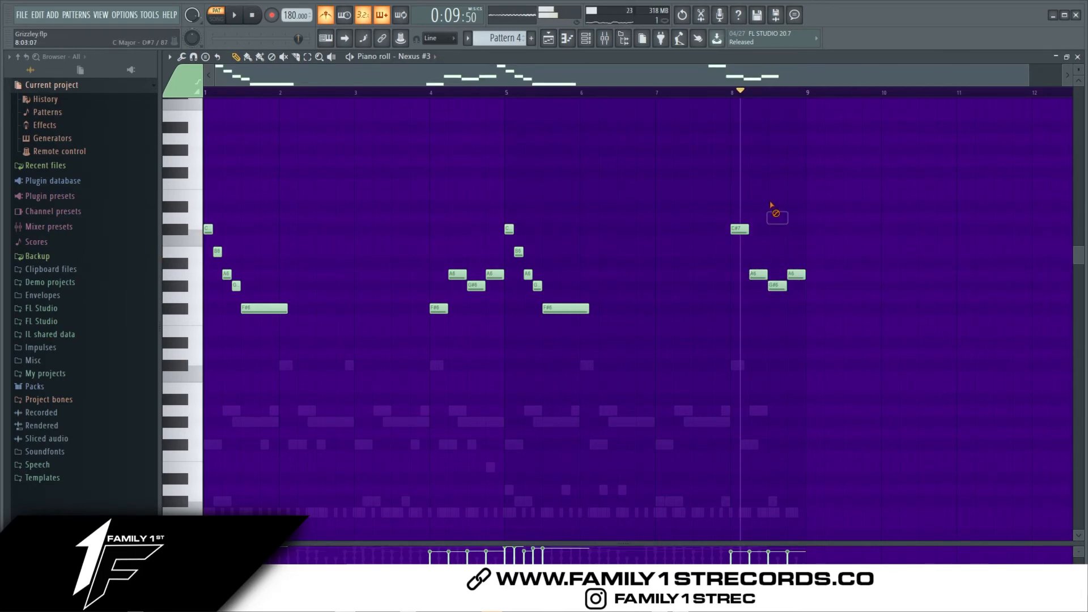
pyautogui.press('space')
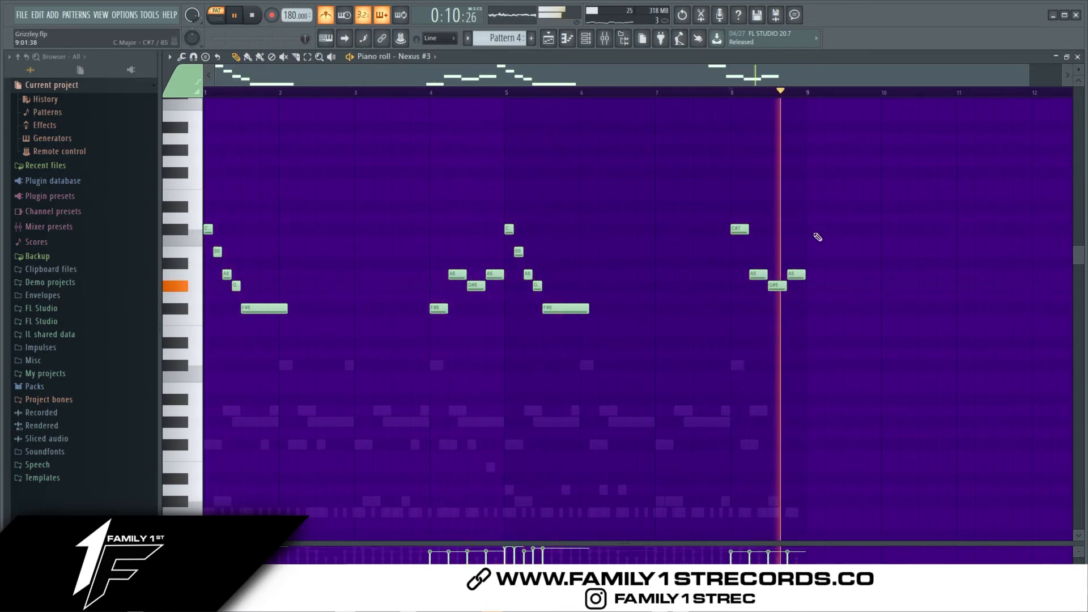
pyautogui.press('space')
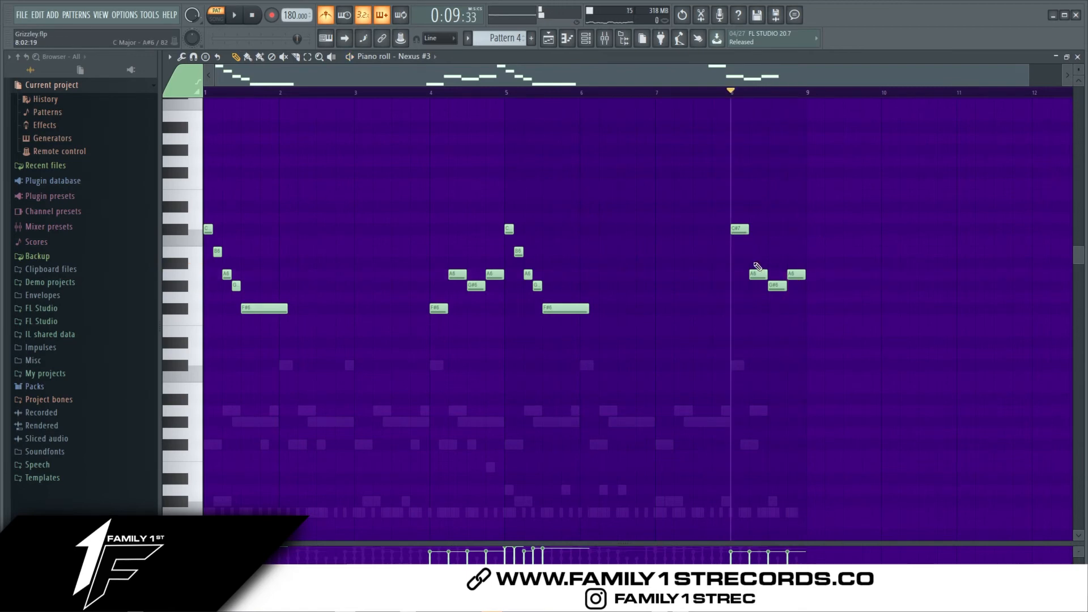
# Step: Undo all the note changes made in bar 8 of Nexus #3
pyautogui.hotkey('ctrl', 'alt', 'z')
pyautogui.hotkey('ctrl', 'alt', 'z')
pyautogui.hotkey('ctrl', 'alt', 'z')
pyautogui.hotkey('ctrl', 'alt', 'z')
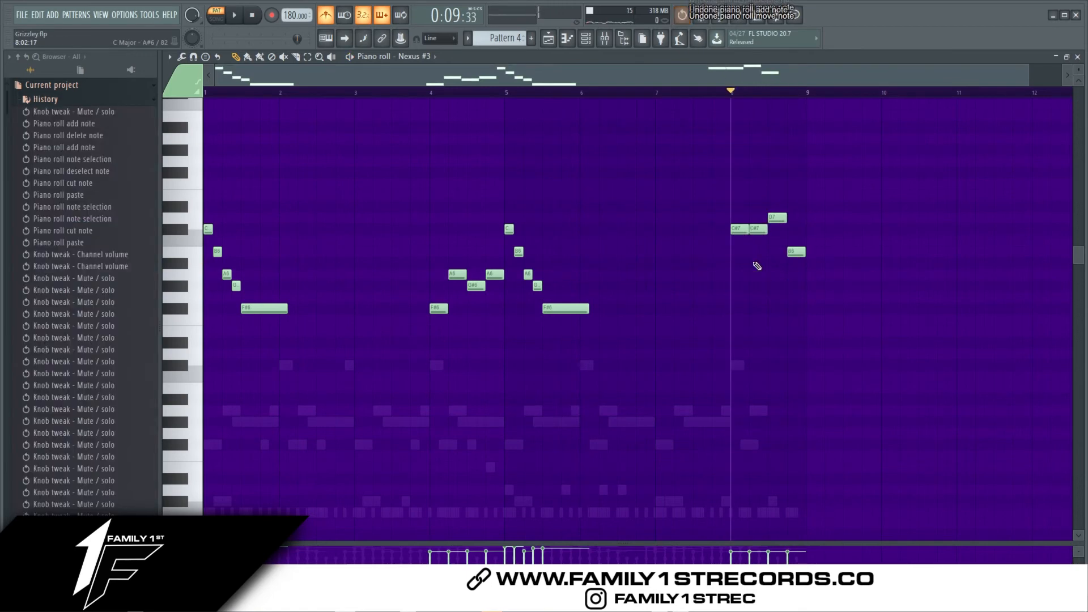
pyautogui.hotkey('ctrl', 'alt', 'z')
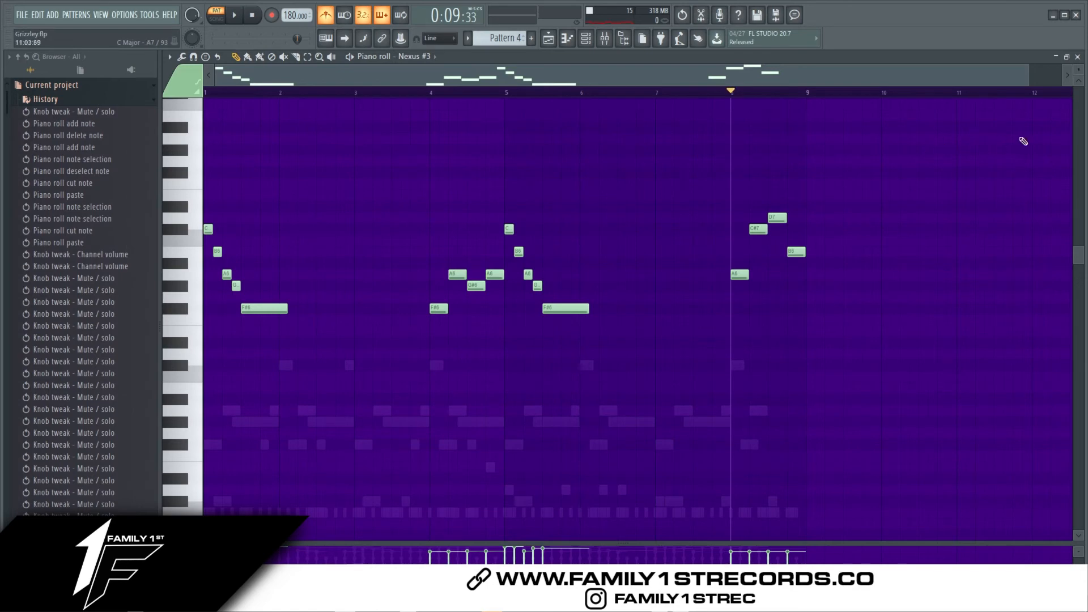
# Step: Return to the channel rack, play Pattern 4 from the start, and set the Detroit Pluck channel's volume to 81%
pyautogui.click(1078, 56)
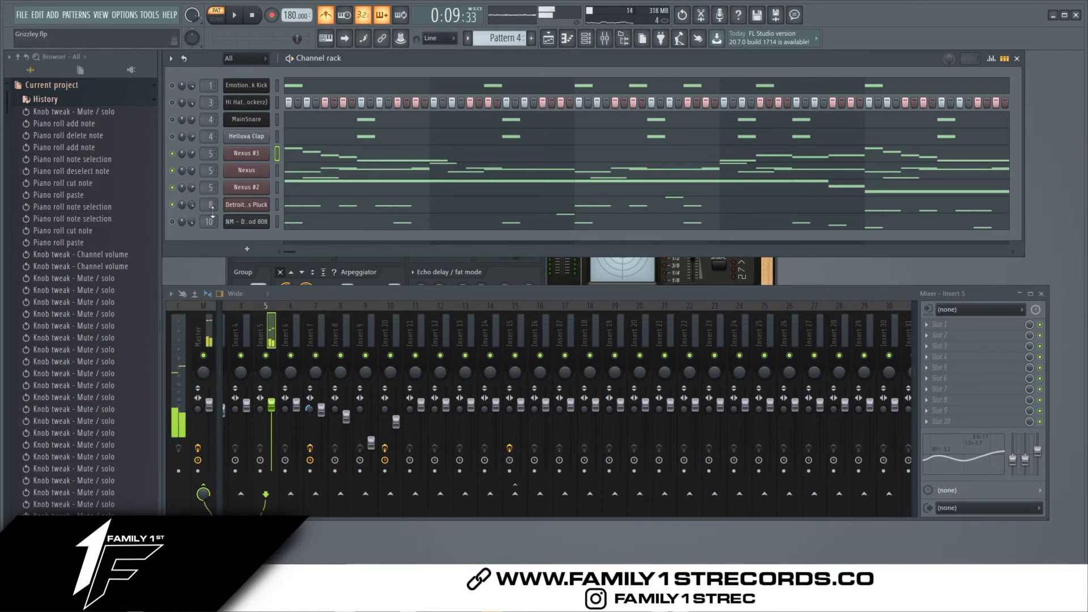
pyautogui.click(257, 17)
pyautogui.click(235, 16)
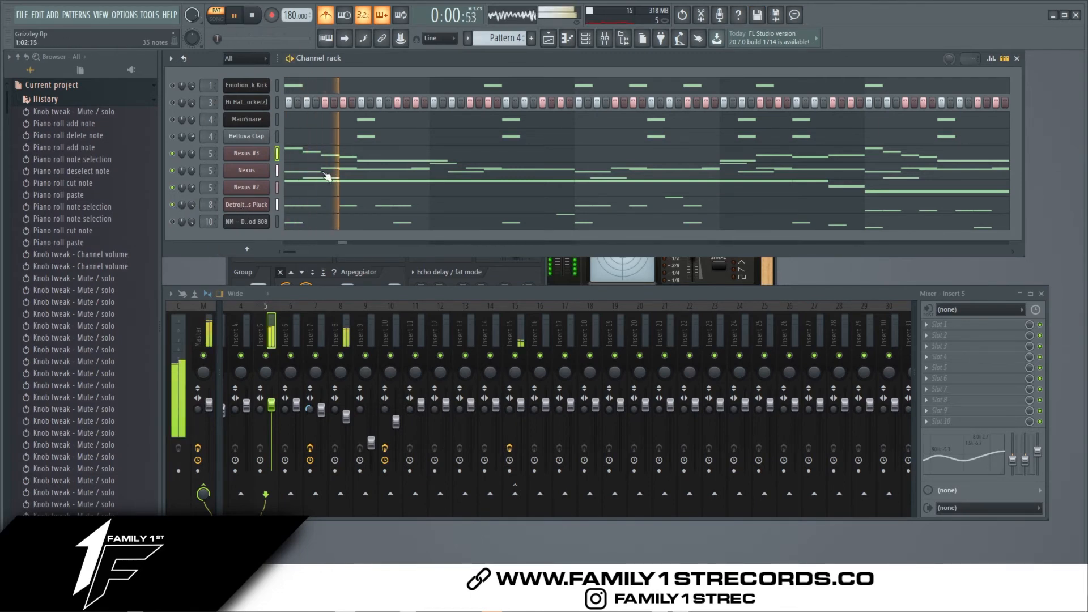
pyautogui.moveTo(192, 205)
pyautogui.mouseDown()
pyautogui.moveTo(192, 193)
pyautogui.moveTo(189, 219)
pyautogui.mouseUp()
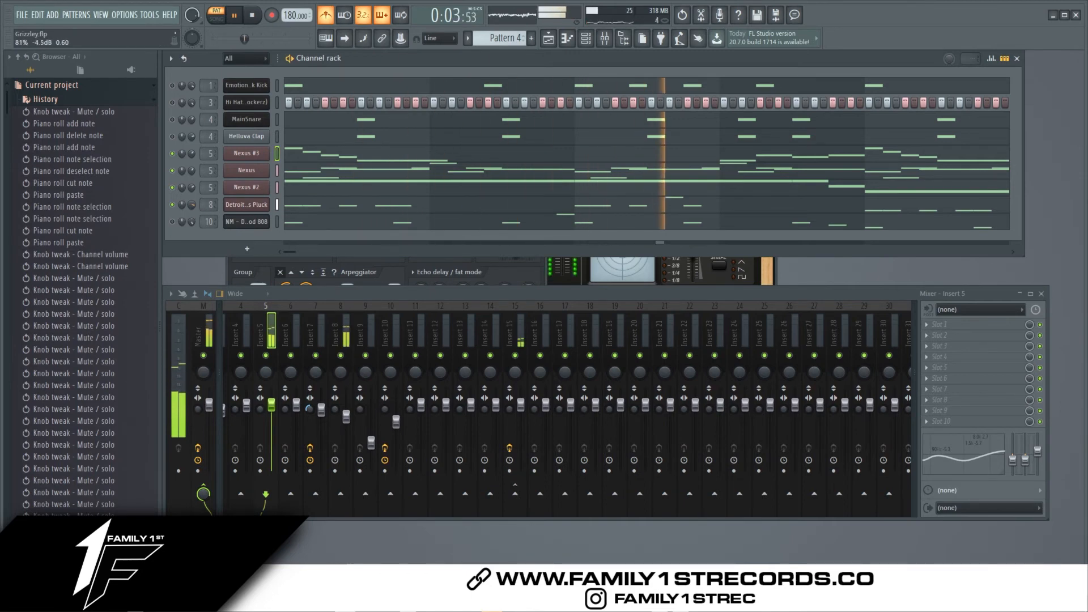
# Step: Open the Detroit Pluck instrument to view its settings, stop playback, and close its window
pyautogui.click(247, 205)
pyautogui.moveTo(279, 321); pyautogui.dragTo(359, 326)
pyautogui.press('space')
pyautogui.click(771, 168)
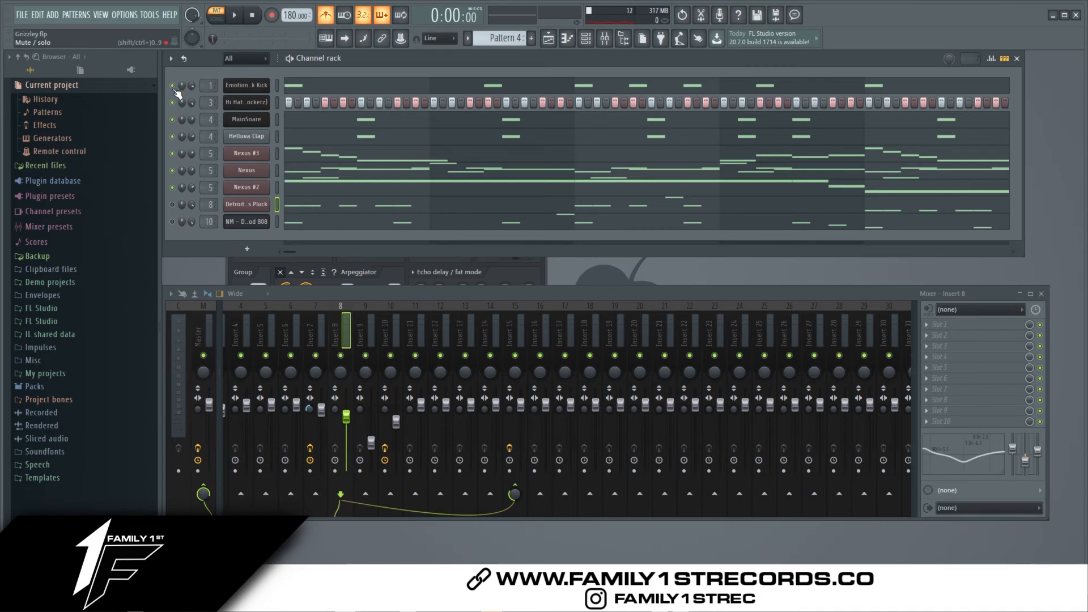
# Step: Play the pattern with drums and Nexus layers, and unmute the Detroit Pluck
pyautogui.press('space')
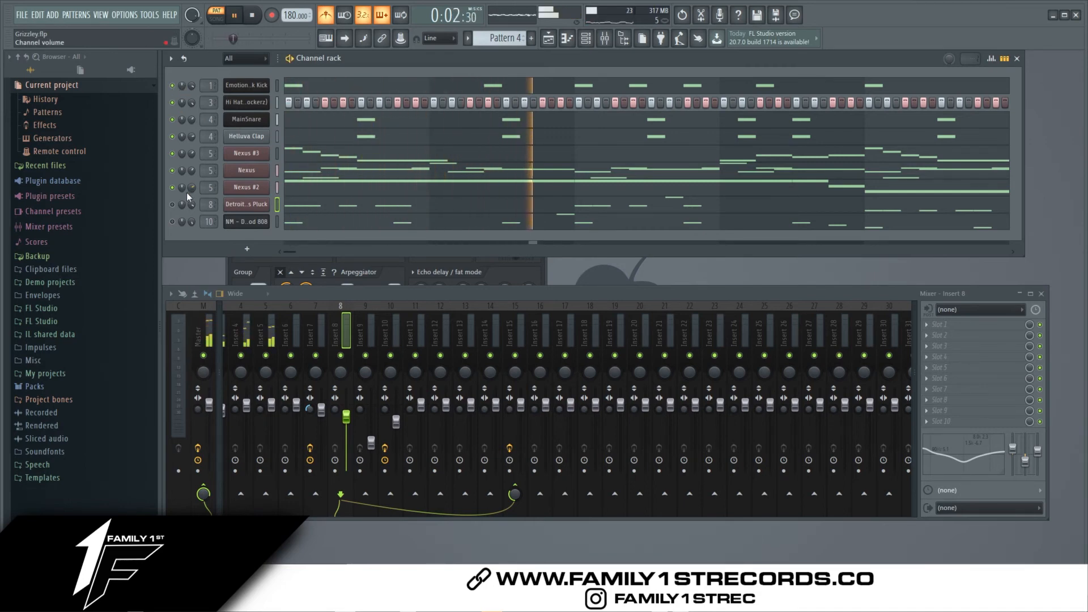
pyautogui.click(172, 204)
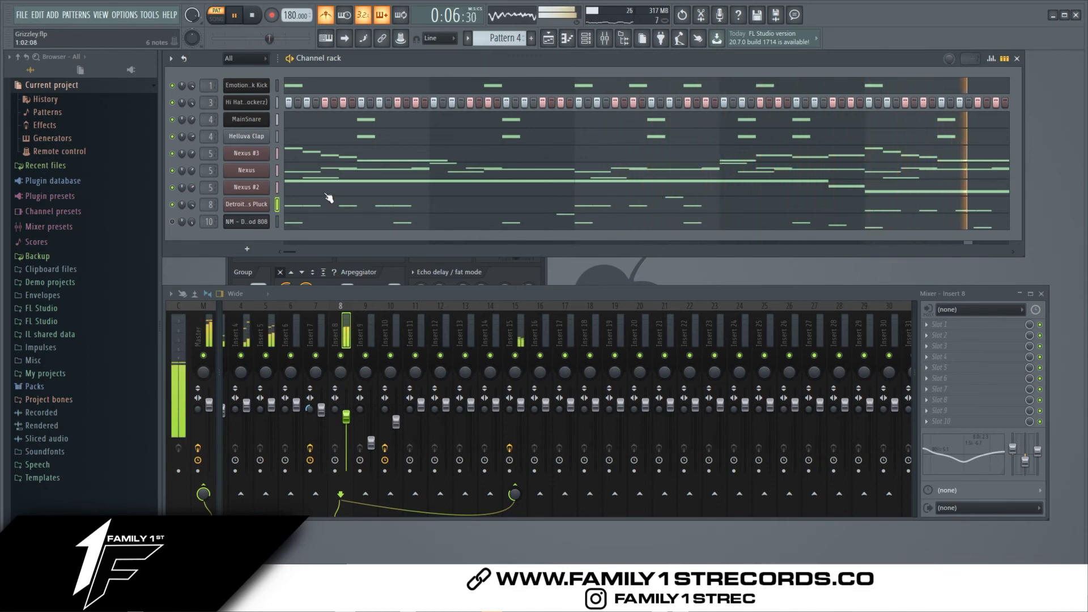
# Step: Solo the hi-hat channel, and unmute MainSnare and Helluva Clap to hear them together
pyautogui.rightClick(172, 103)
pyautogui.click(185, 107)
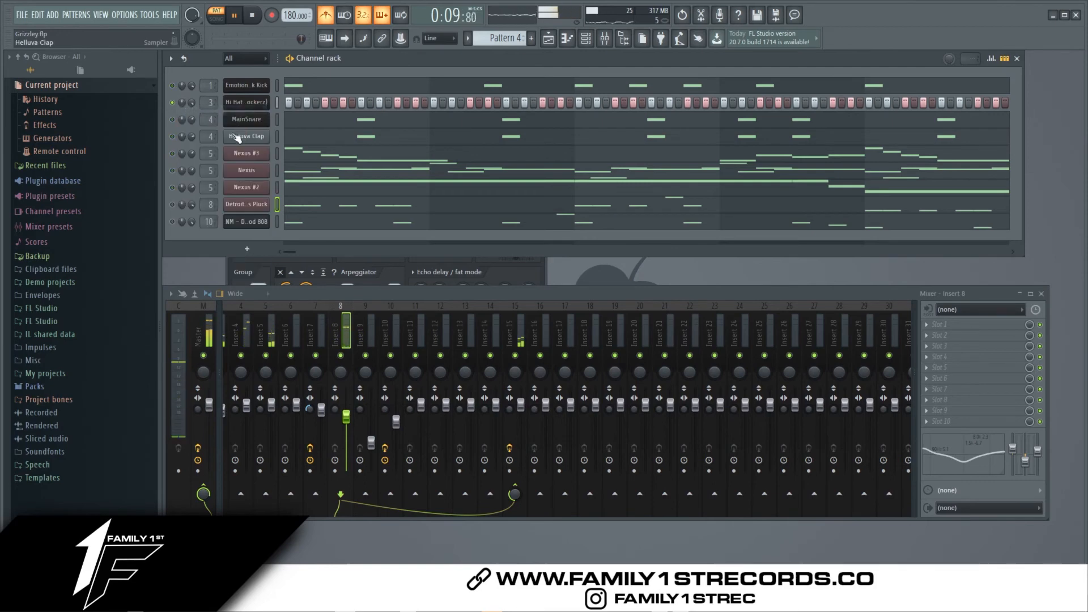
pyautogui.click(173, 119)
pyautogui.click(172, 136)
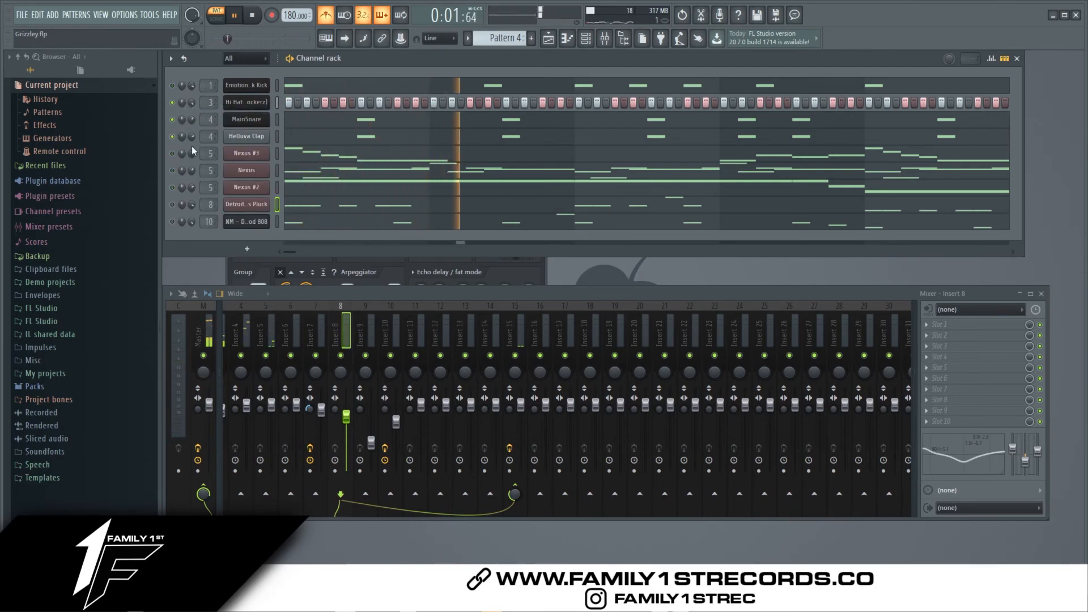
# Step: Open the Helluva Clap sample settings, close them, and examine the drum channels' mixer tracks
pyautogui.click(247, 136)
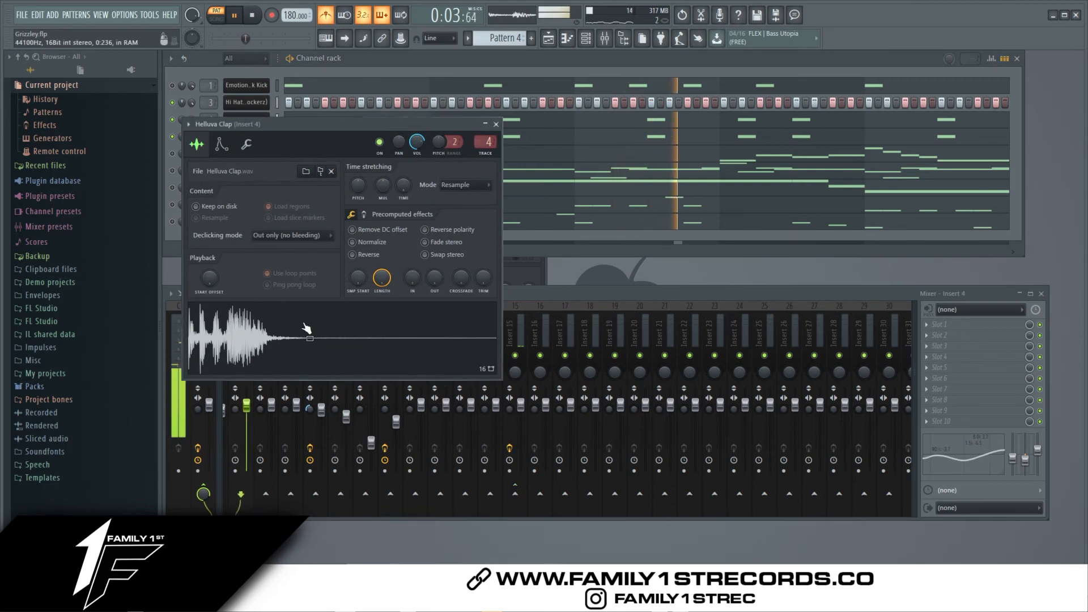
pyautogui.click(493, 126)
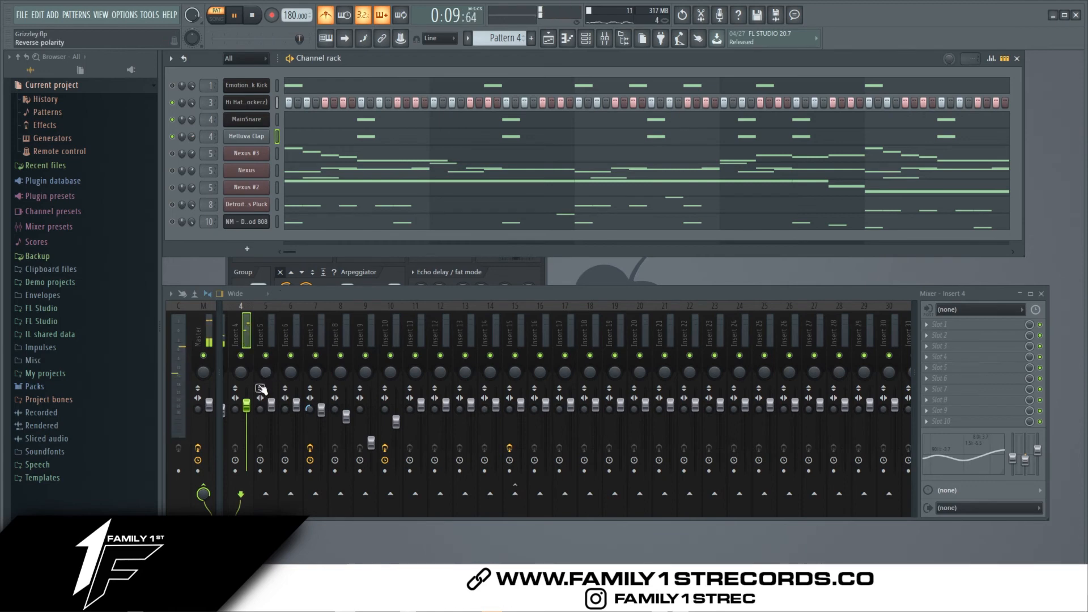
pyautogui.scroll(3, 255, 339)
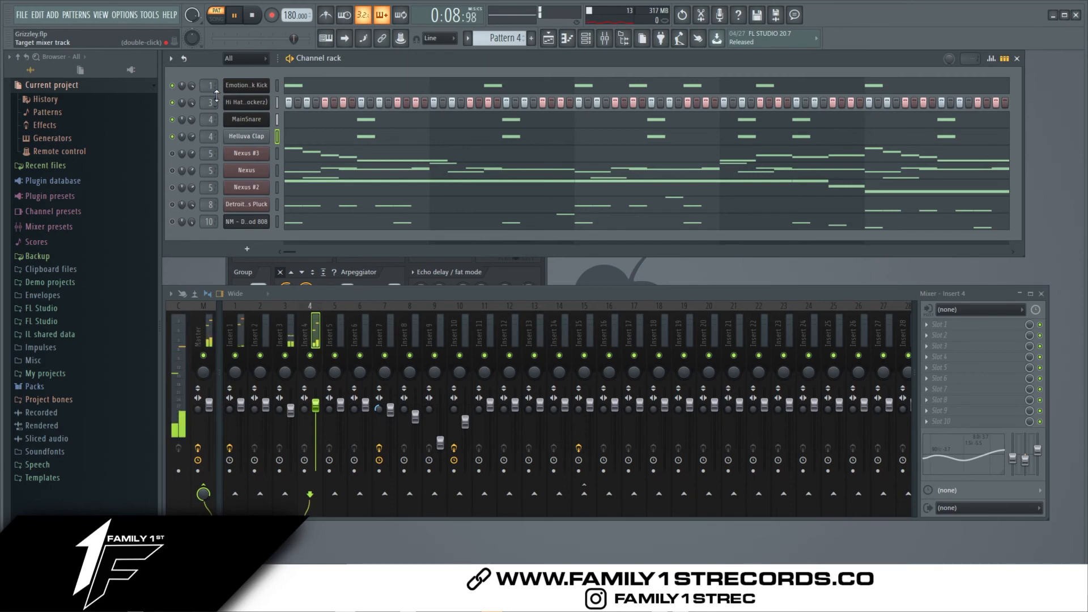
# Step: Highlight the DogFood 808 notes and the Nexus #2 bass notes in their piano rolls, and return to the channel rack
pyautogui.click(286, 224)
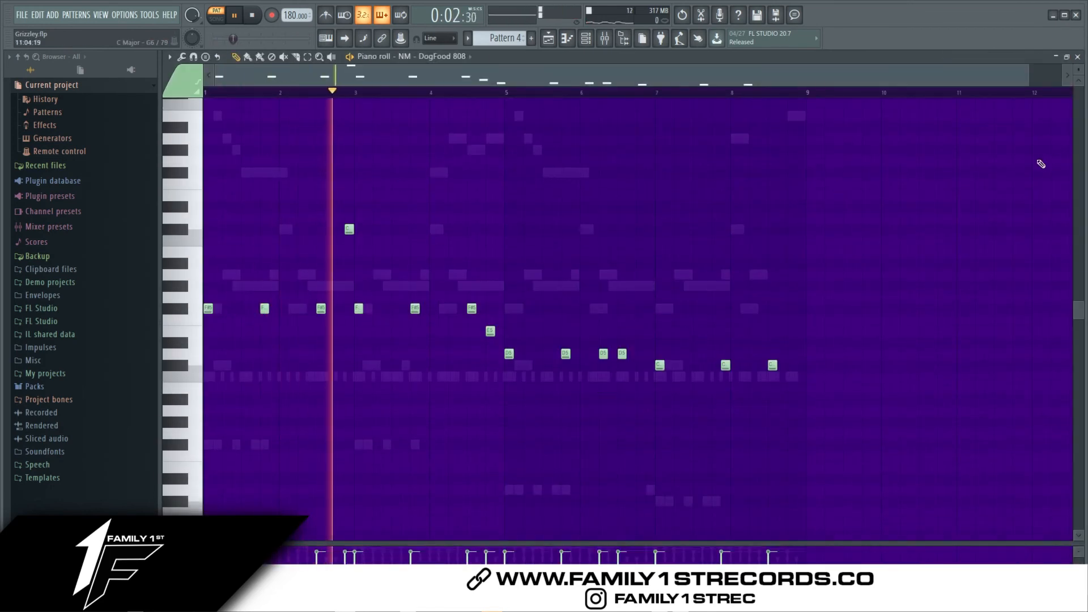
pyautogui.moveTo(869, 415); pyautogui.dragTo(195, 213)
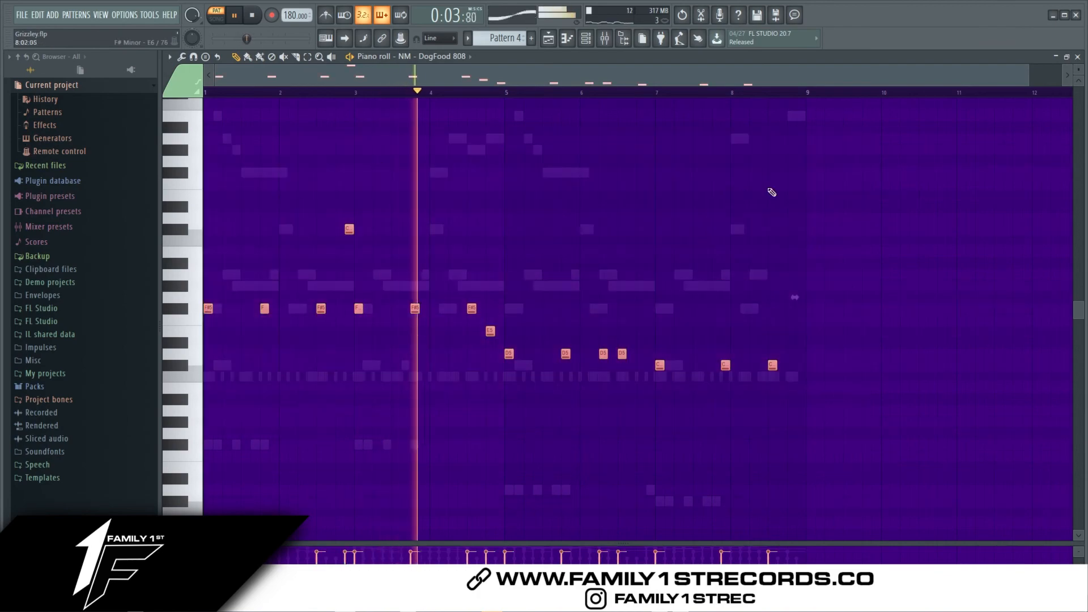
pyautogui.click(1077, 56)
pyautogui.click(298, 190)
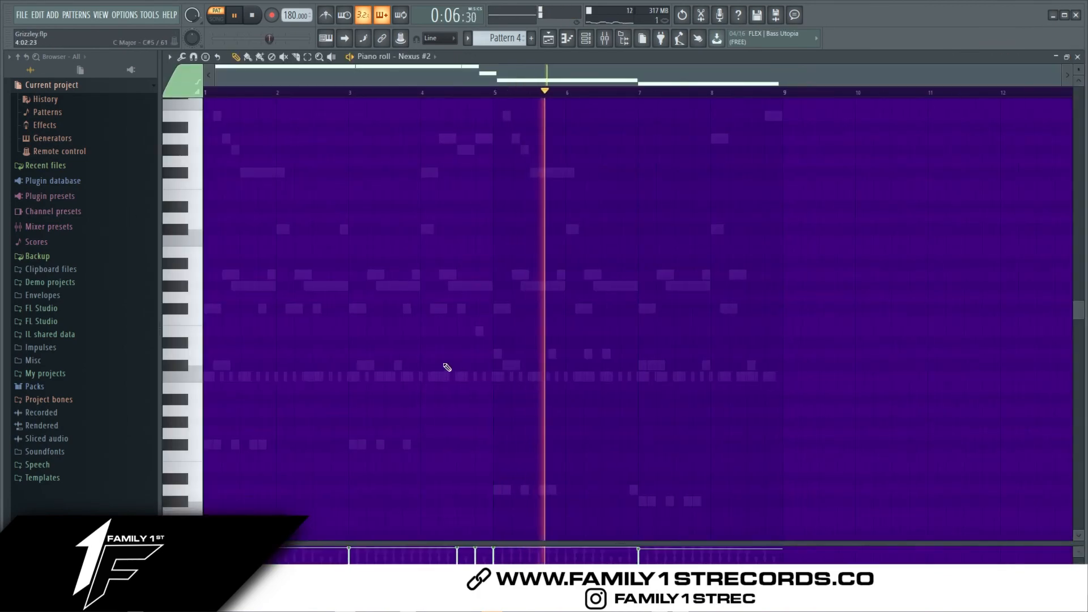
pyautogui.scroll(-6, 446, 364)
pyautogui.moveTo(805, 365); pyautogui.dragTo(100, 166)
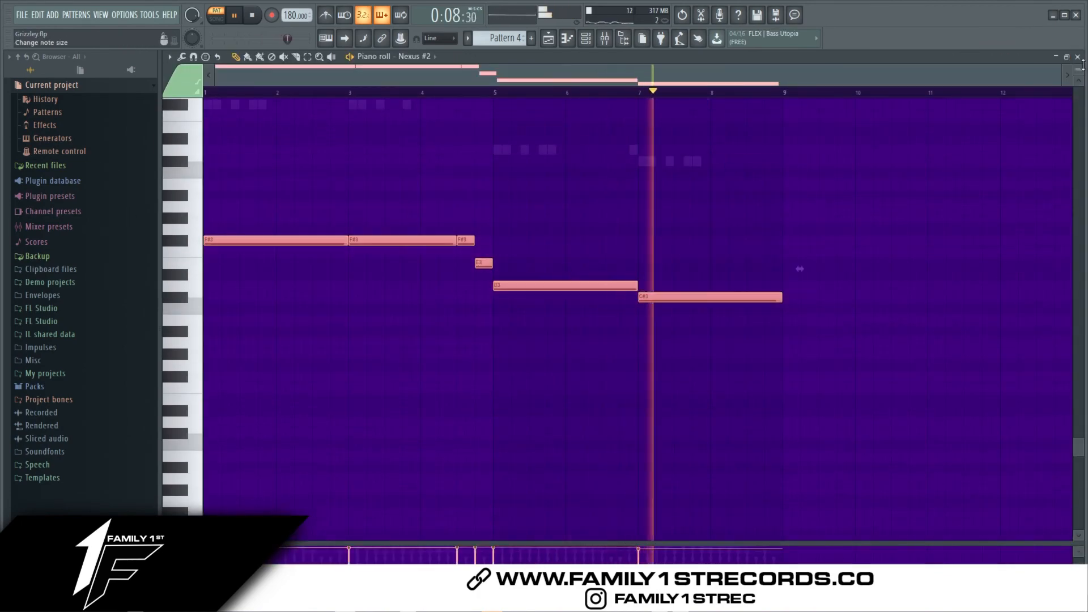
pyautogui.click(1077, 56)
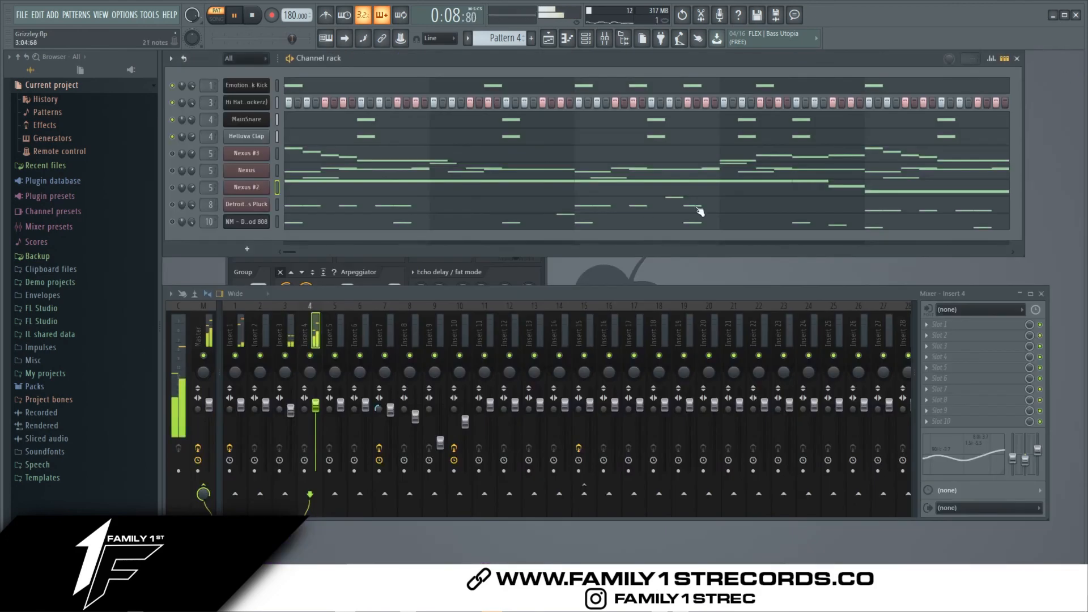
# Step: Reopen the DogFood 808 piano roll, compare its notes with the Nexus #2 ghost notes, and close the piano roll
pyautogui.click(514, 222)
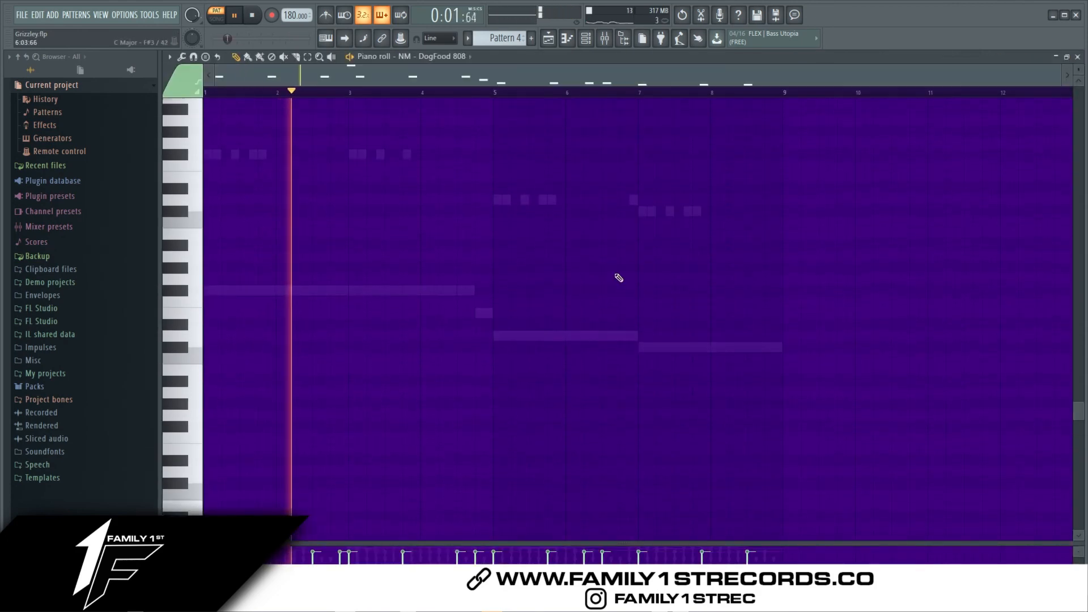
pyautogui.scroll(4, 741, 250)
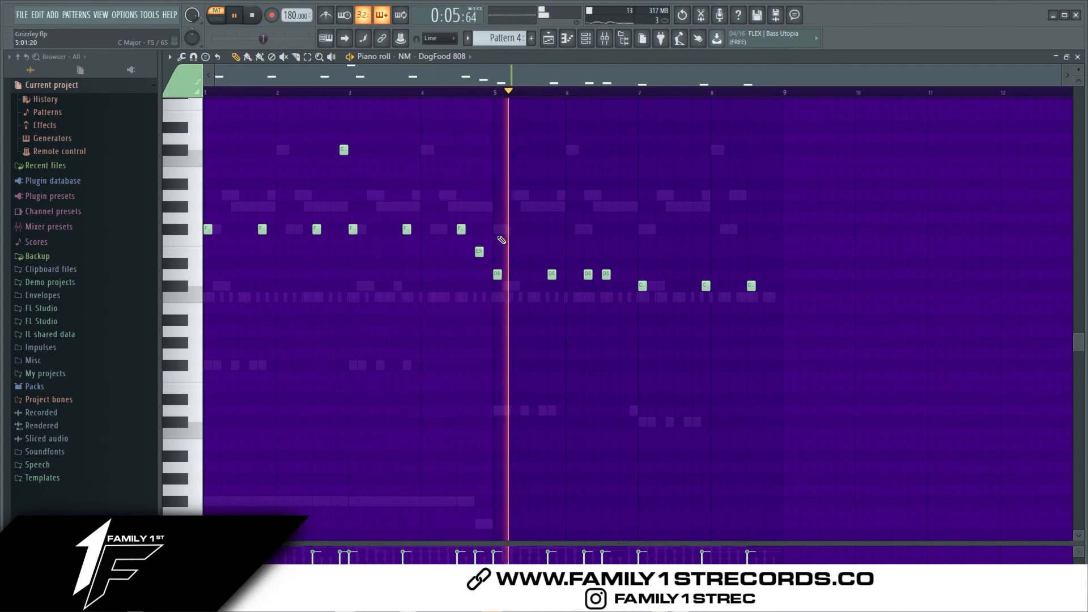
pyautogui.scroll(-3, 502, 237)
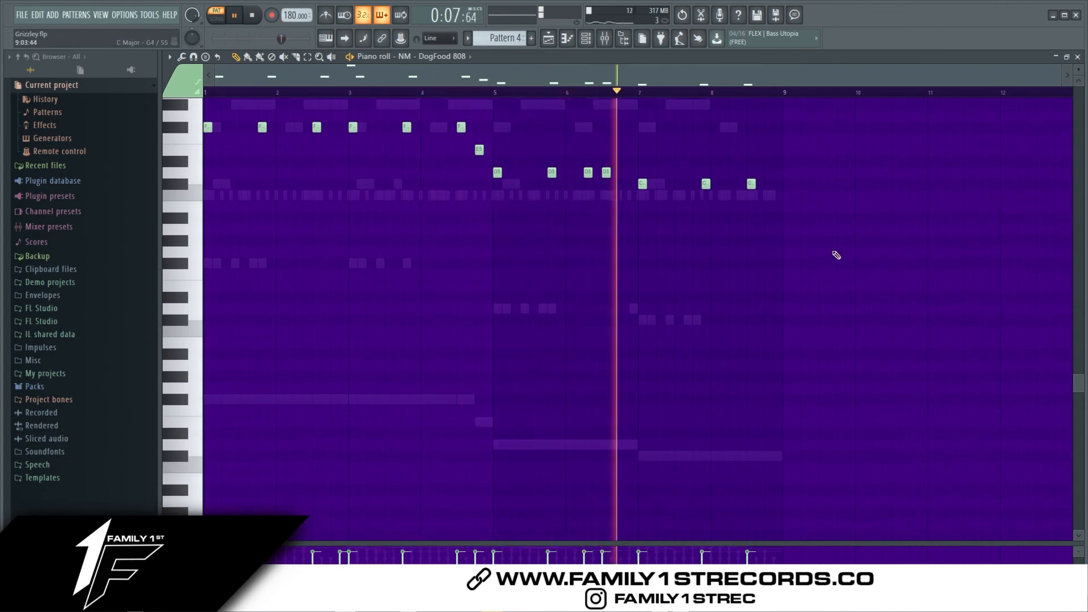
pyautogui.moveTo(867, 256); pyautogui.dragTo(181, 107)
pyautogui.moveTo(782, 538); pyautogui.dragTo(331, 364)
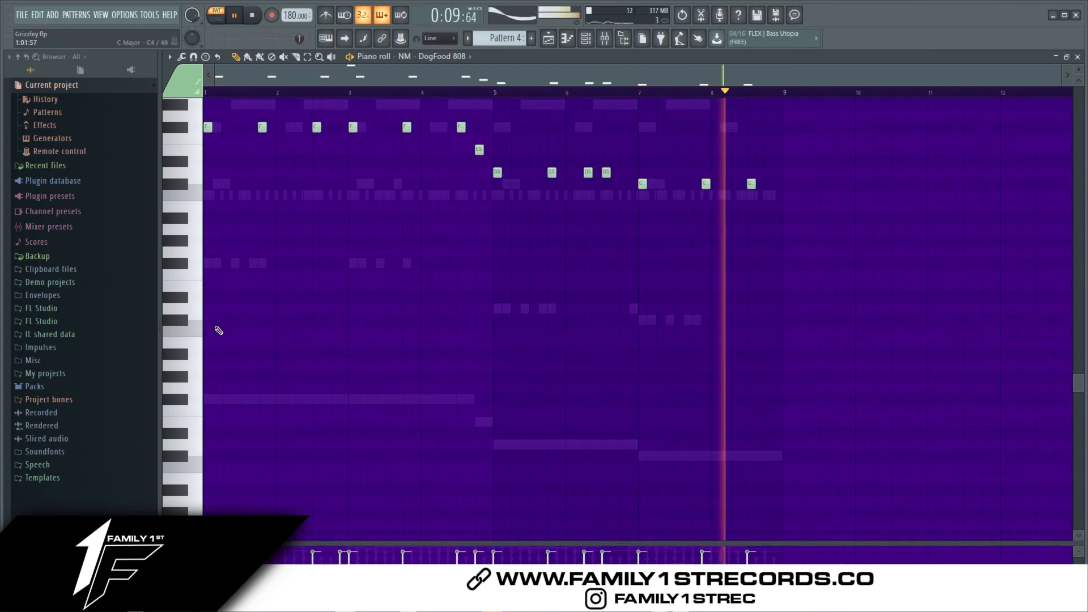
pyautogui.moveTo(484, 412); pyautogui.dragTo(270, 403)
pyautogui.rightClick(255, 401)
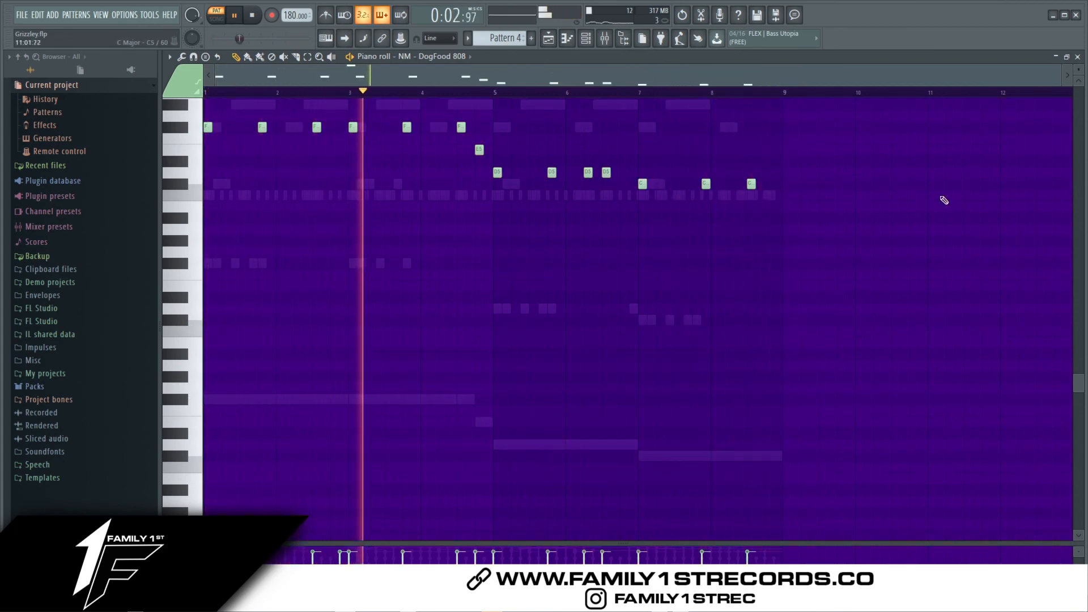
pyautogui.click(1078, 57)
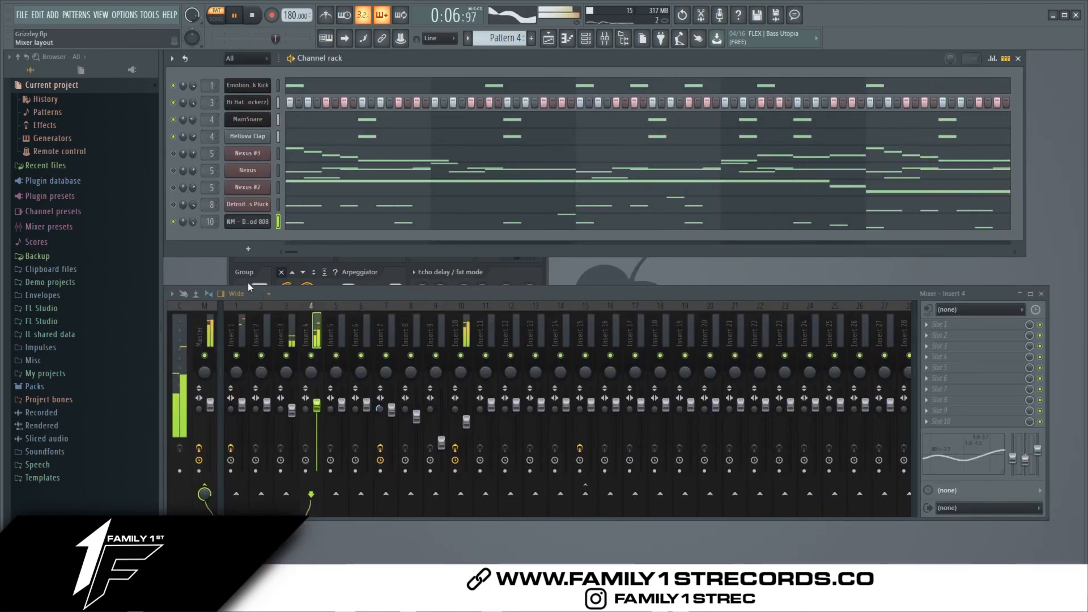
# Step: Open the DogFood 808 channel, view its sample settings, and close the window
pyautogui.click(248, 222)
pyautogui.click(243, 188)
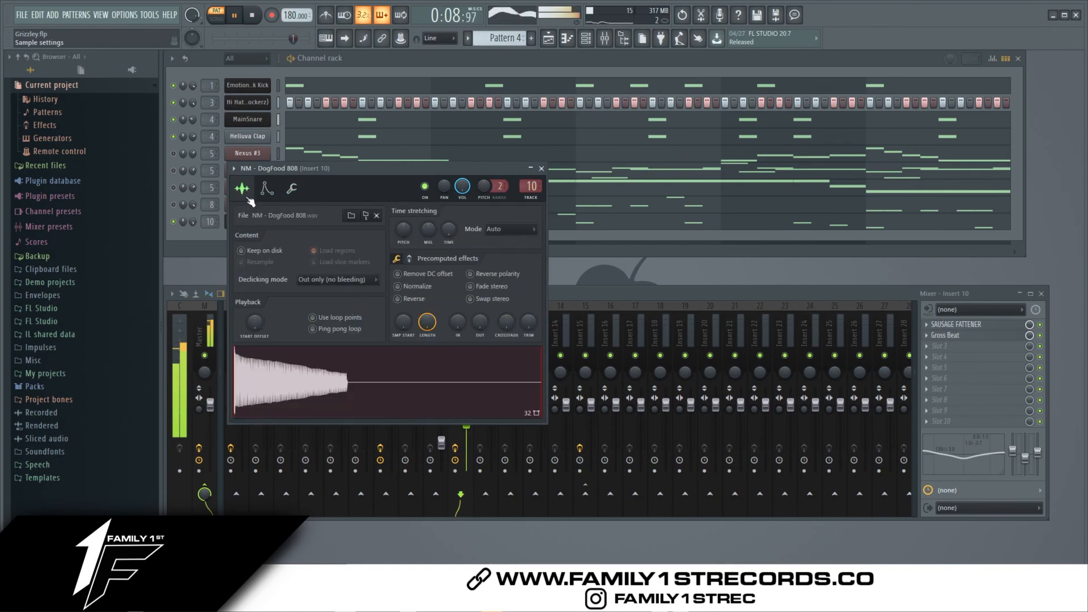
pyautogui.click(542, 169)
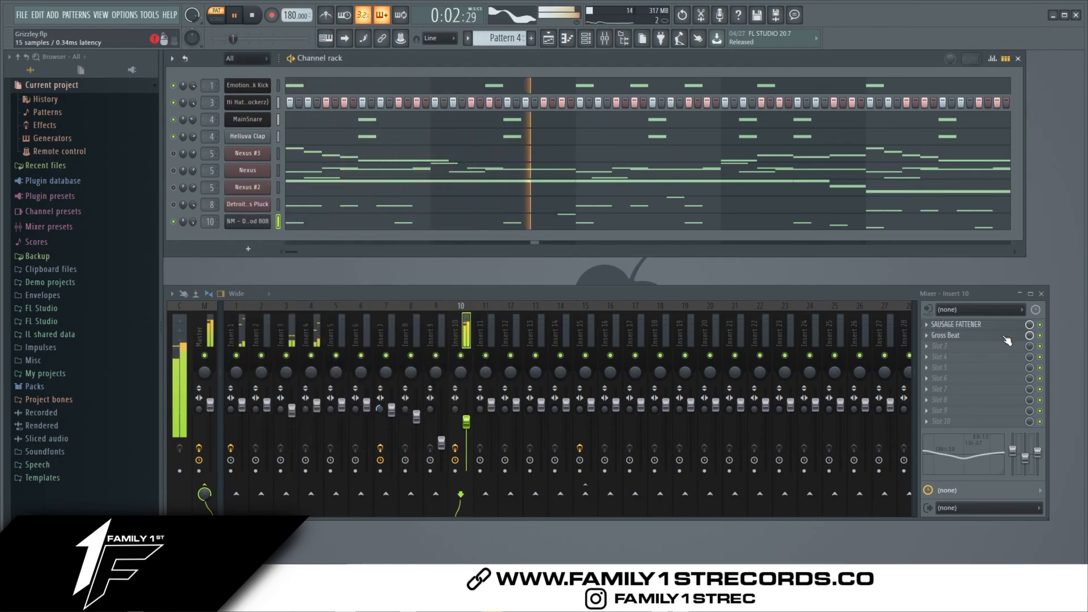
# Step: Open Sausage Fattener on the 808's mixer track, examine its Fatness setting, and close the plugin
pyautogui.click(981, 326)
pyautogui.moveTo(495, 305); pyautogui.dragTo(657, 282)
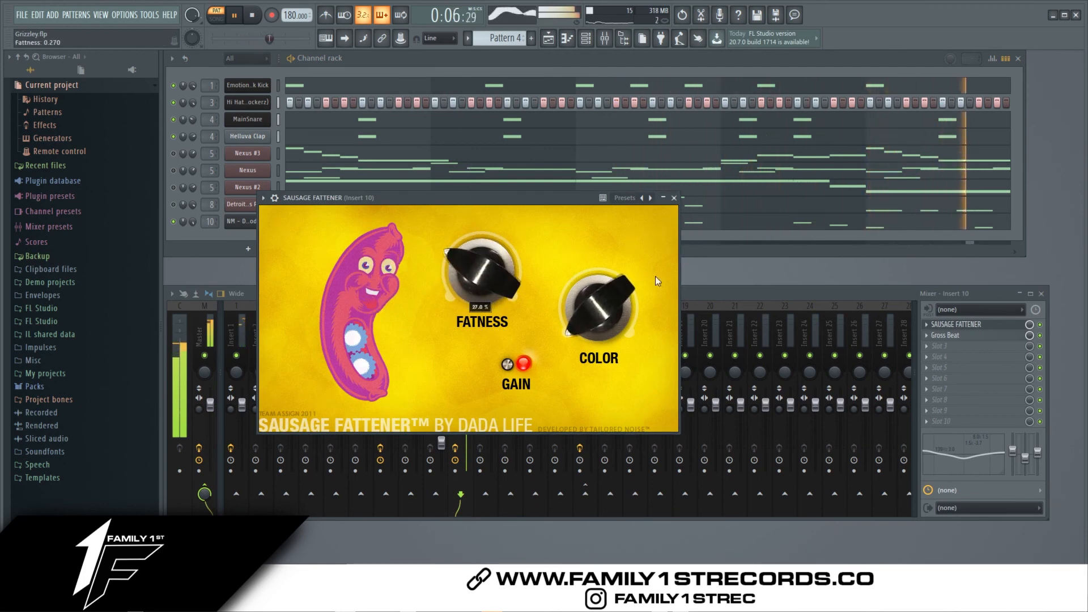
pyautogui.click(675, 198)
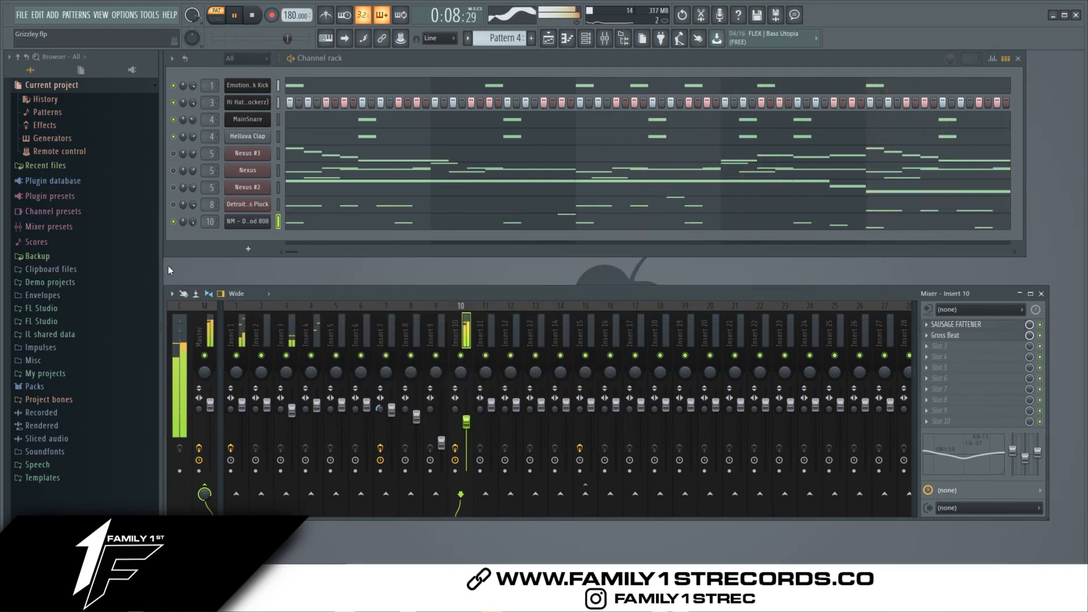